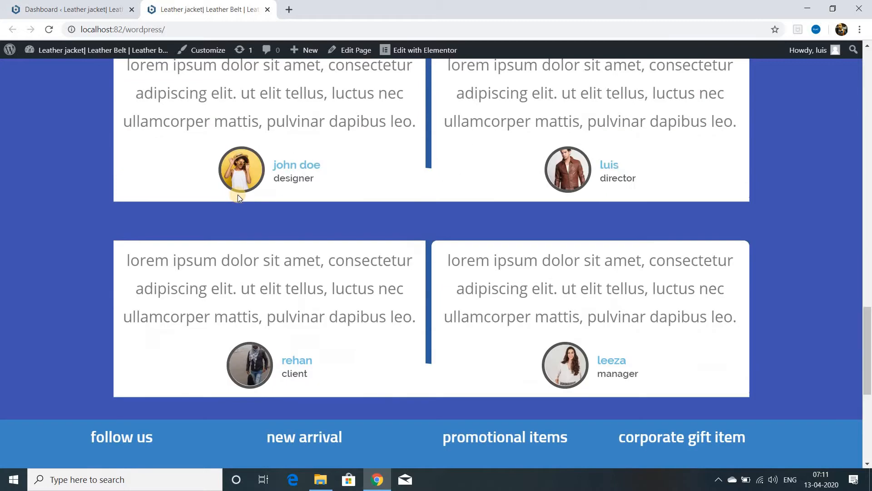
Step: Go to the site's womens jacket page and open it for editing with Elementor
scroll(238, 195, up, 5)
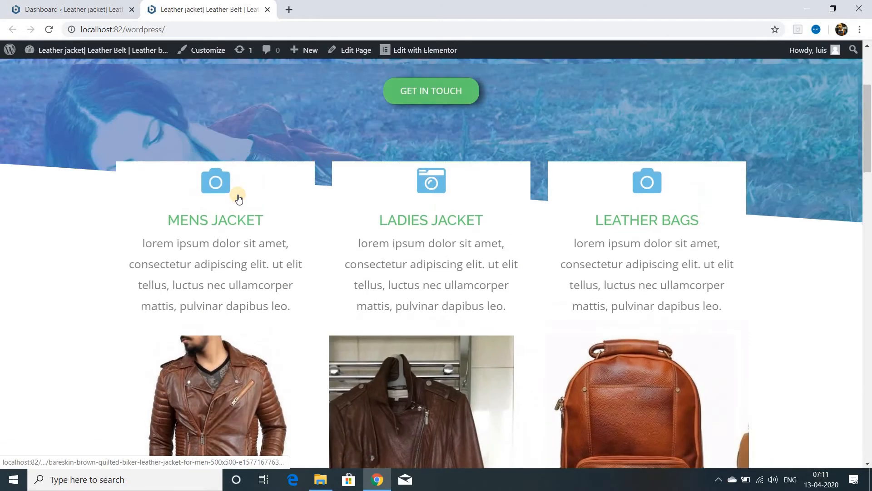
scroll(238, 195, up, 2)
scroll(238, 194, up, 2)
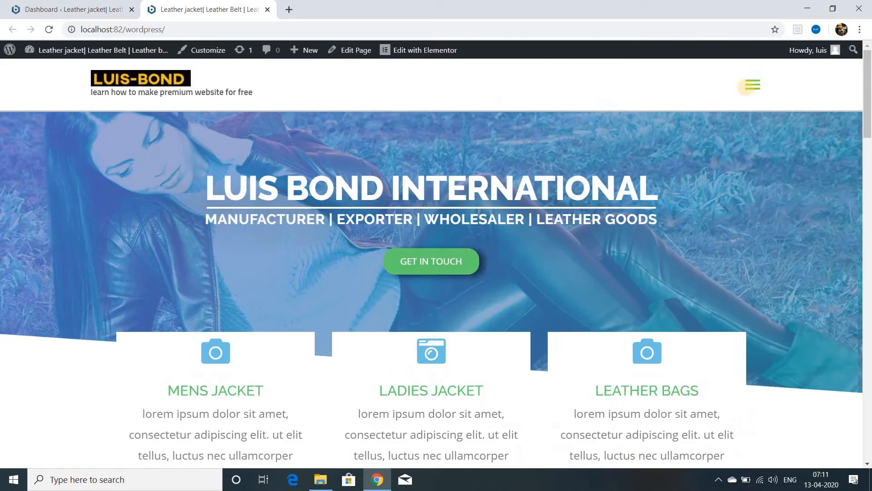
click(749, 86)
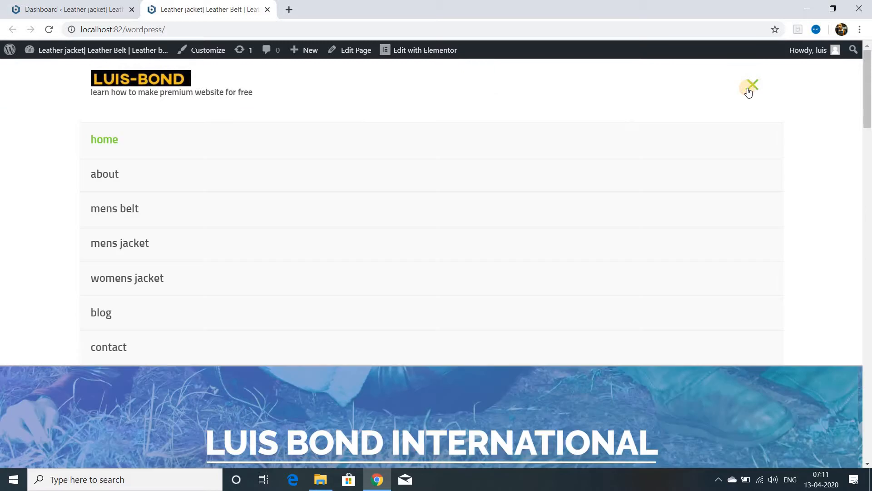
click(136, 279)
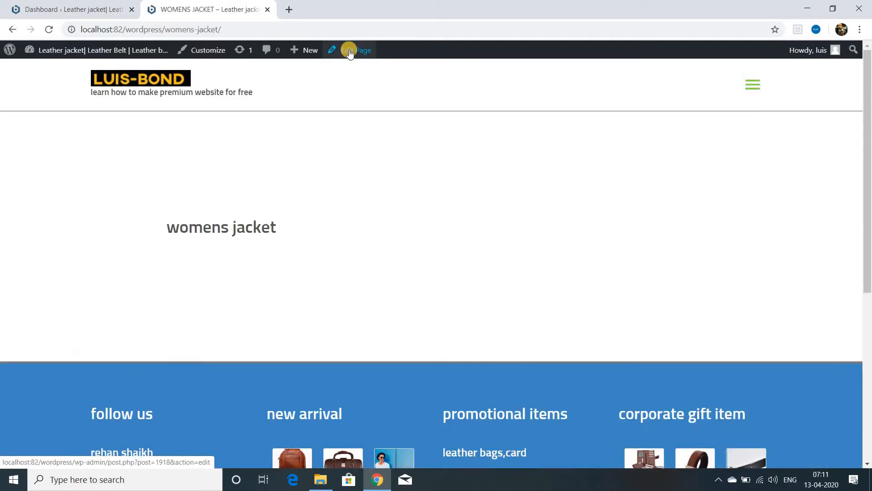
click(349, 53)
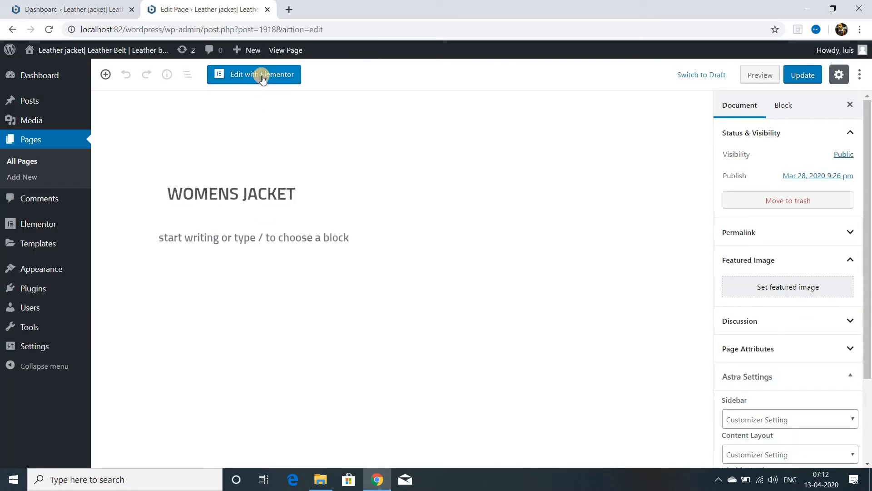
click(262, 76)
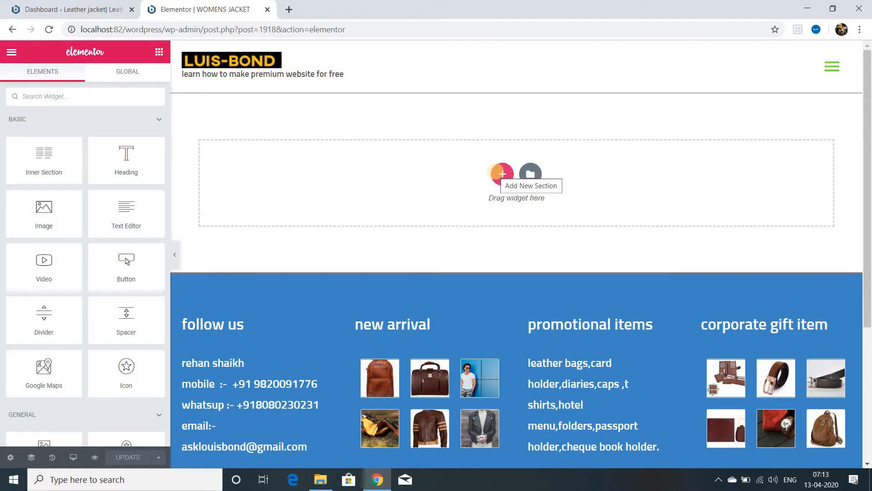
Step: Add a single-column section, stretch it to the full page width and set its height to Min Height
click(497, 175)
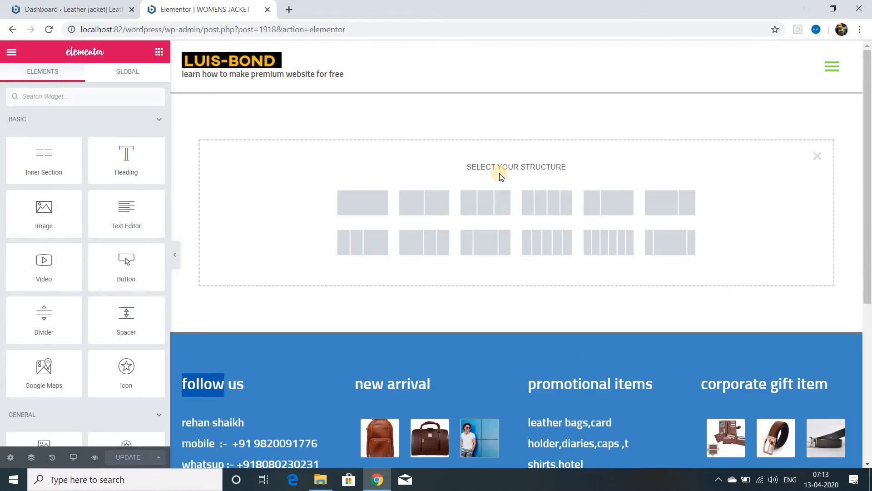
click(370, 209)
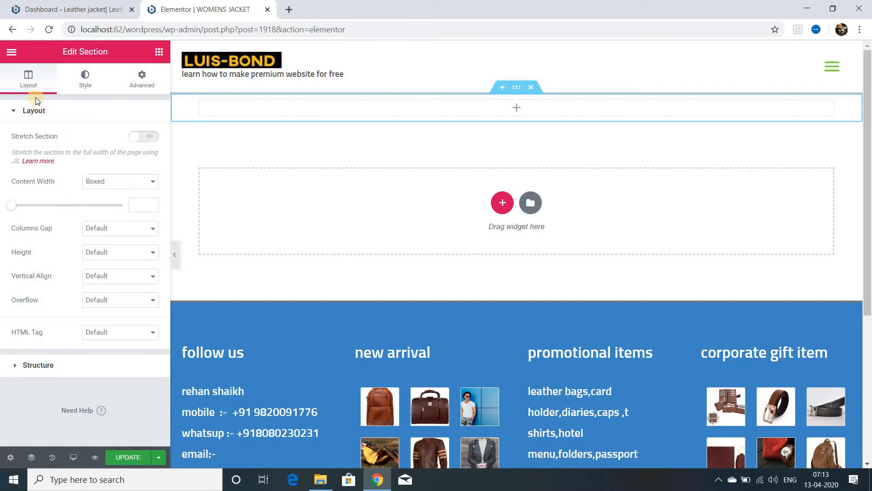
click(142, 138)
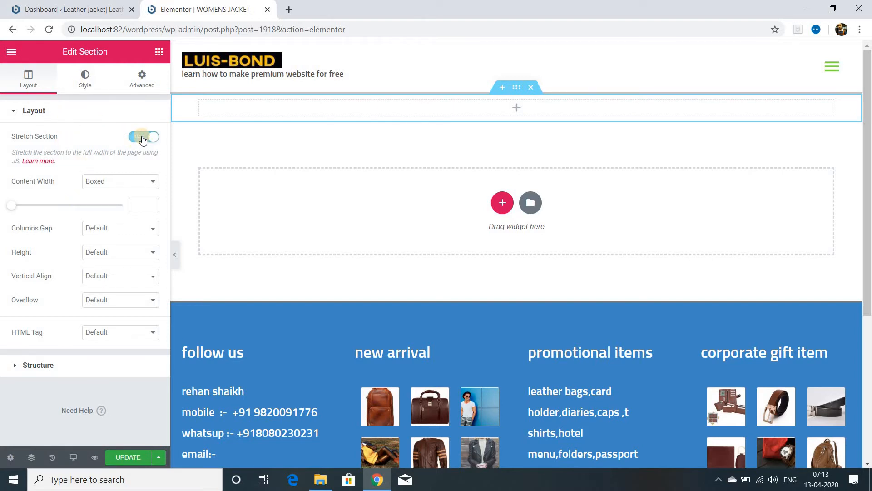
click(151, 181)
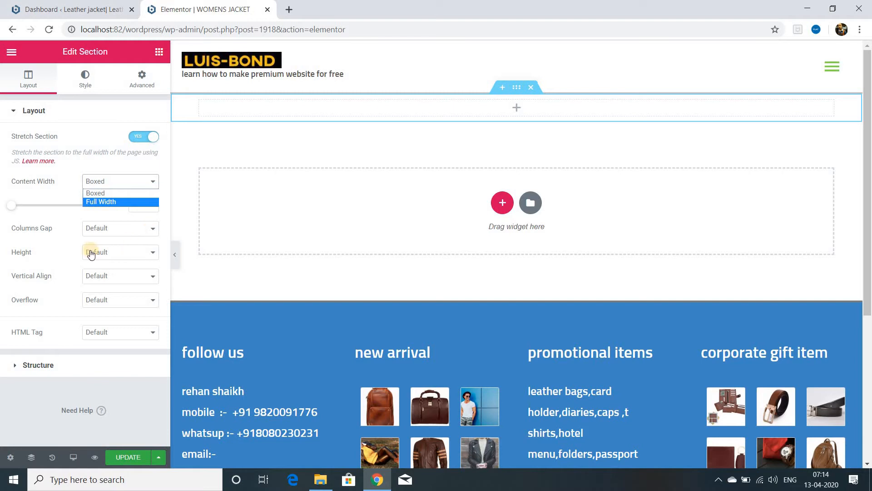
click(152, 254)
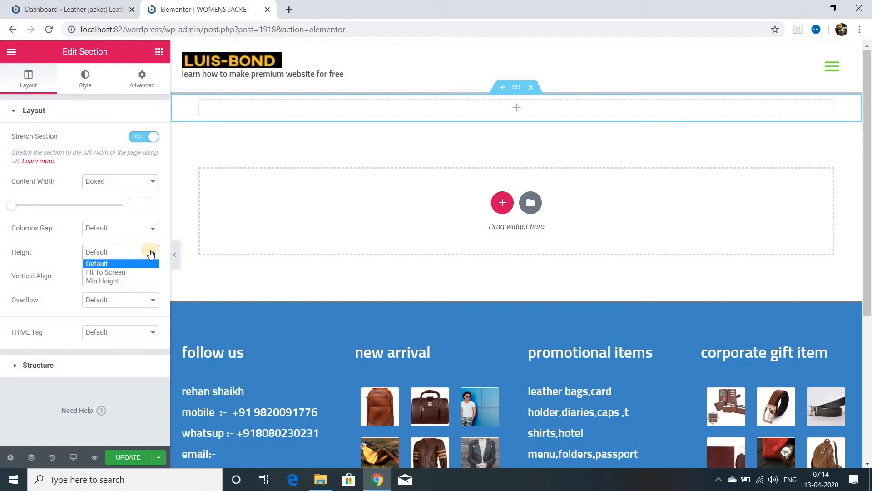
click(113, 280)
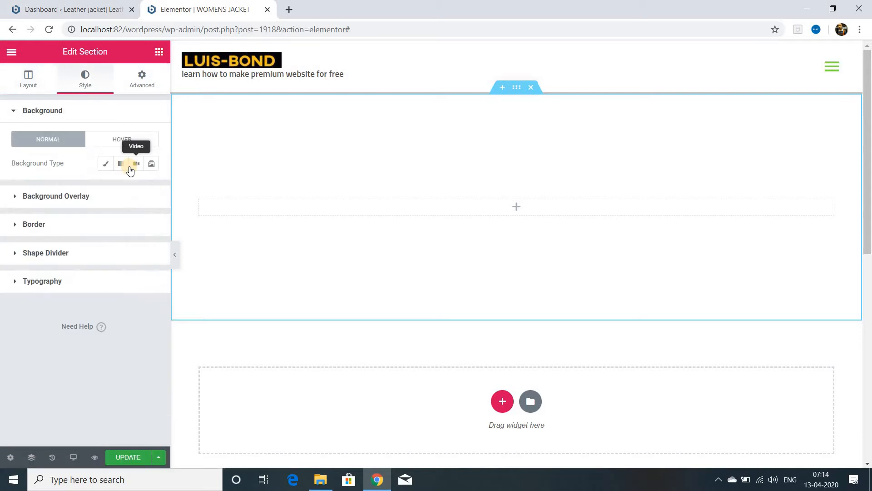
Step: Give the section a classic blue background and select the girl-1110435 leather jacket photo for its classic background overlay
click(107, 164)
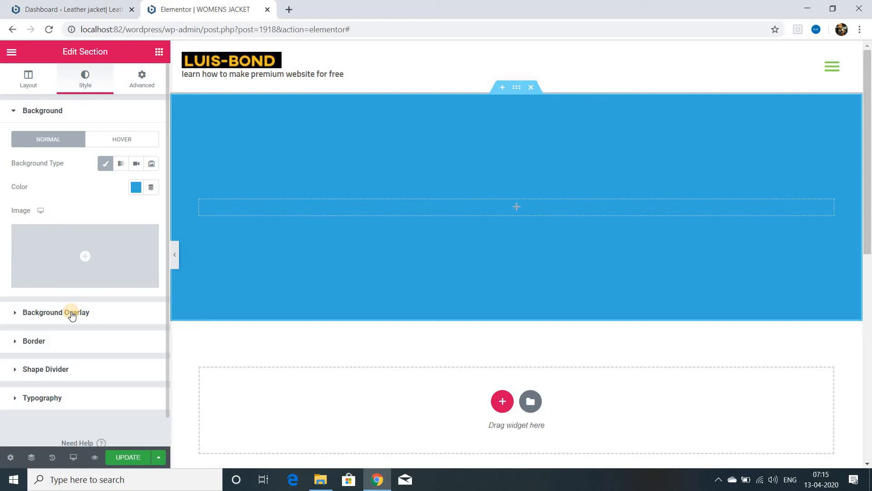
click(71, 314)
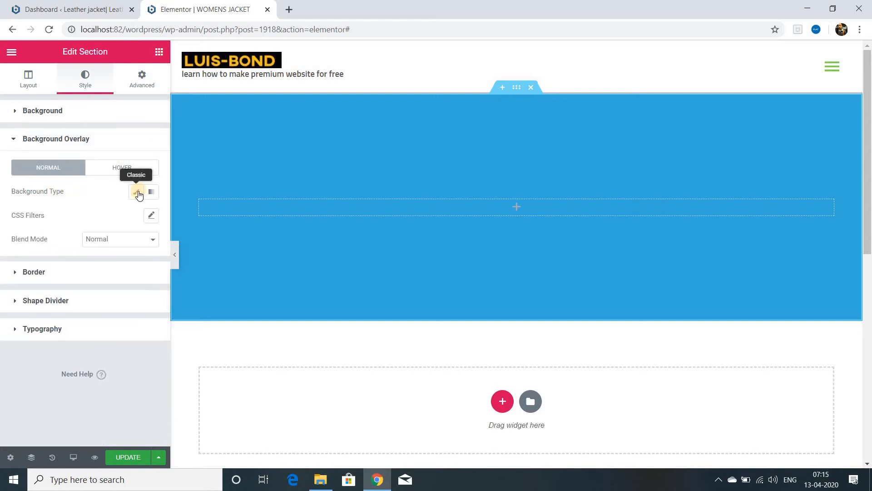
click(136, 191)
click(82, 307)
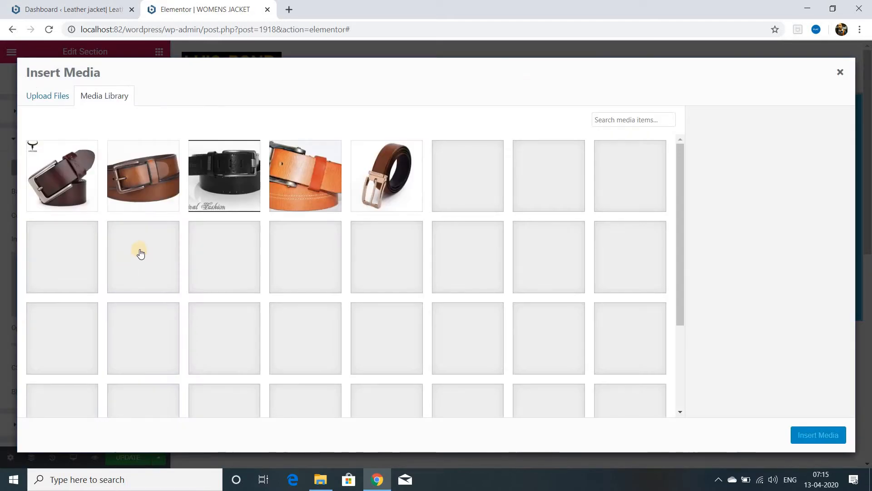
scroll(193, 293, down, 10)
click(295, 293)
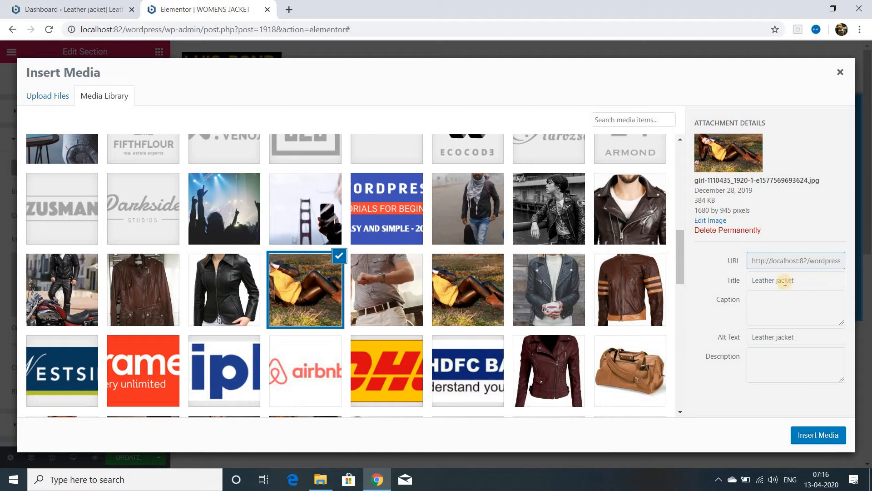
Step: Change the selected photo's title to "ladies Leather jacket" and insert it as the overlay image
click(755, 280)
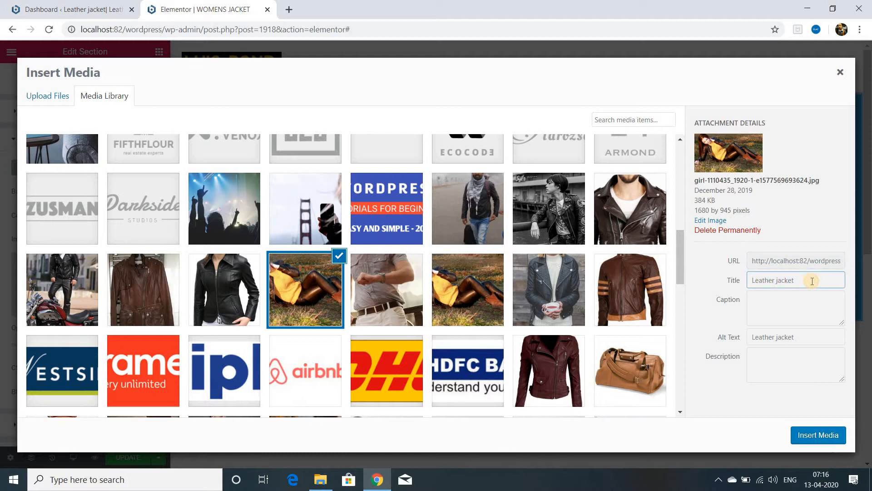
text(ladies)
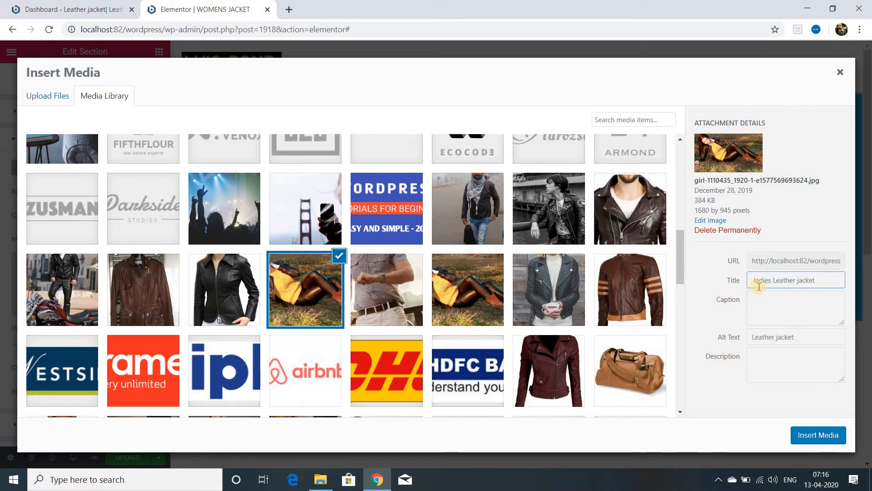
drag(756, 284, 766, 360)
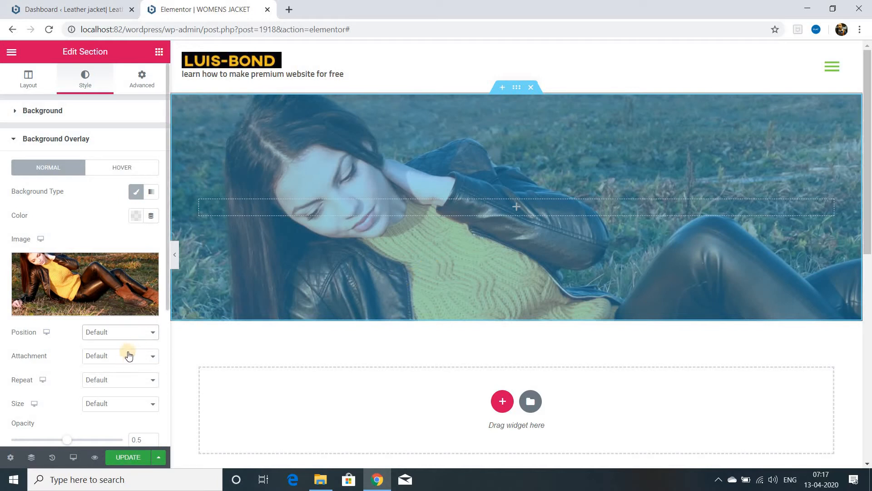
Step: Set the overlay image's position to Center Center
click(152, 335)
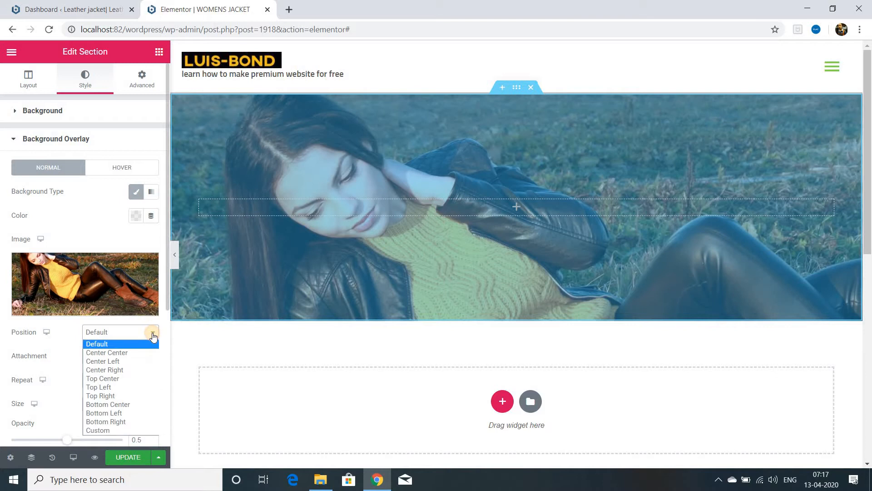
click(135, 353)
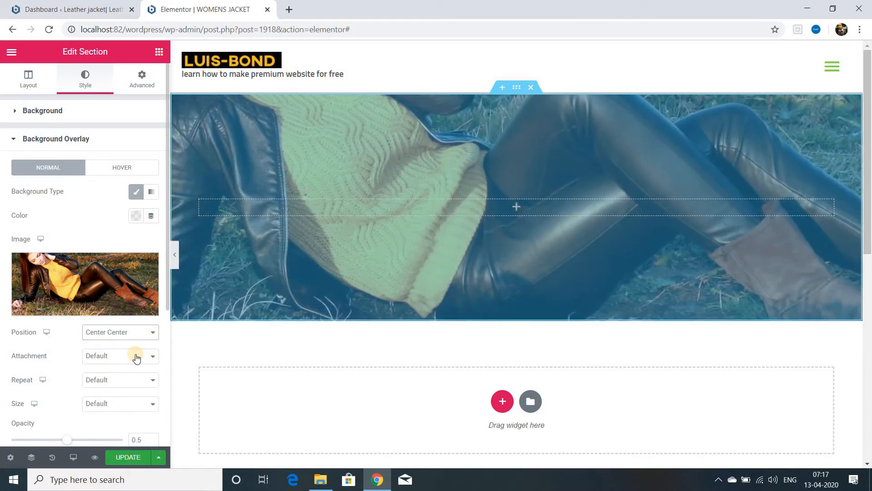
Step: Set the section's minimum height to 554 px and update the page
click(28, 78)
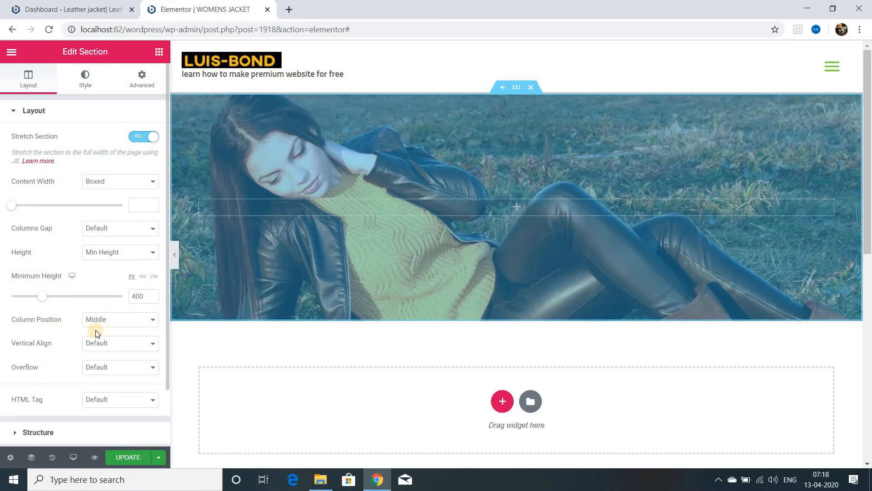
drag(41, 296, 54, 297)
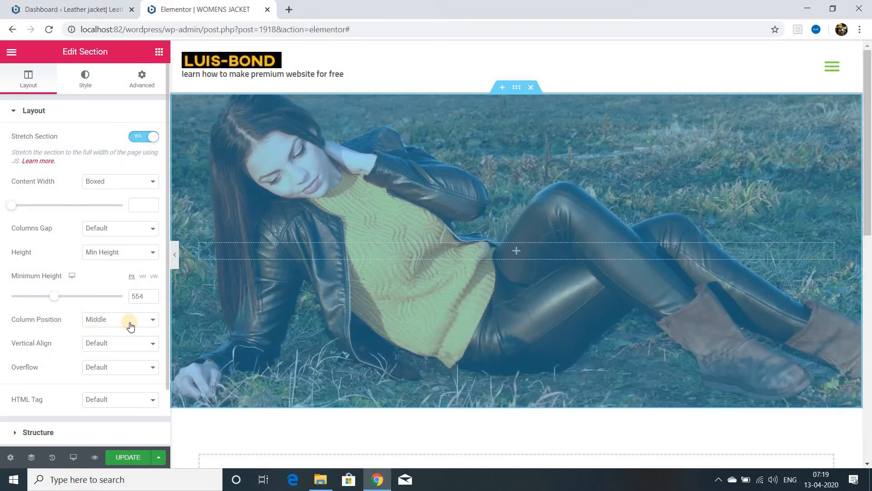
click(133, 456)
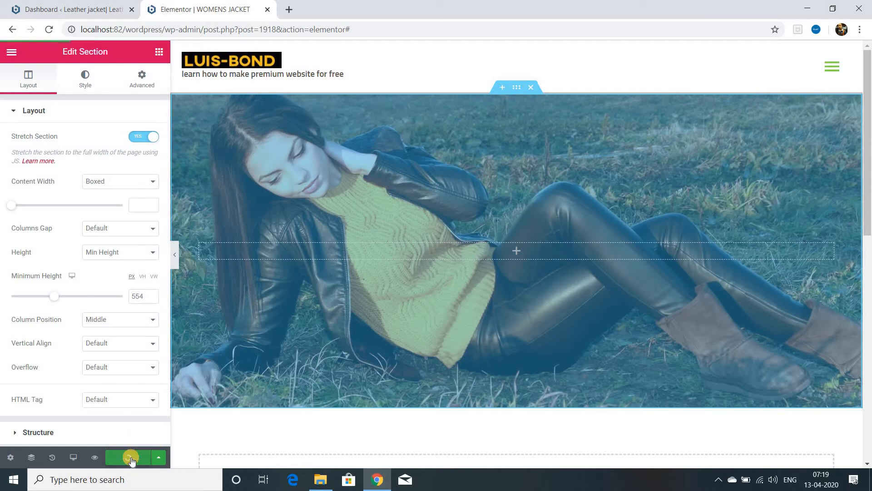
Step: Set the section's background overlay opacity to 0.3
click(84, 81)
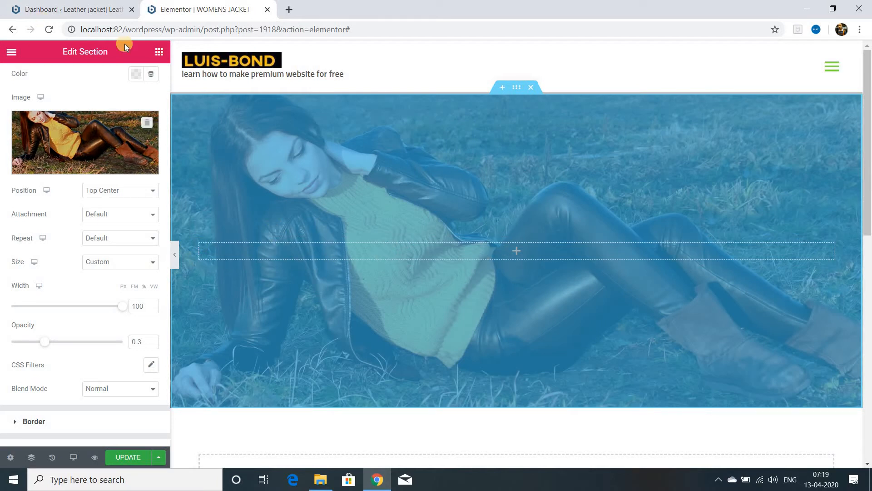
Step: Add a Heading widget reading "womens jacket" to the section and style it centered, white, 70 px, uppercase and letter-spaced
click(158, 52)
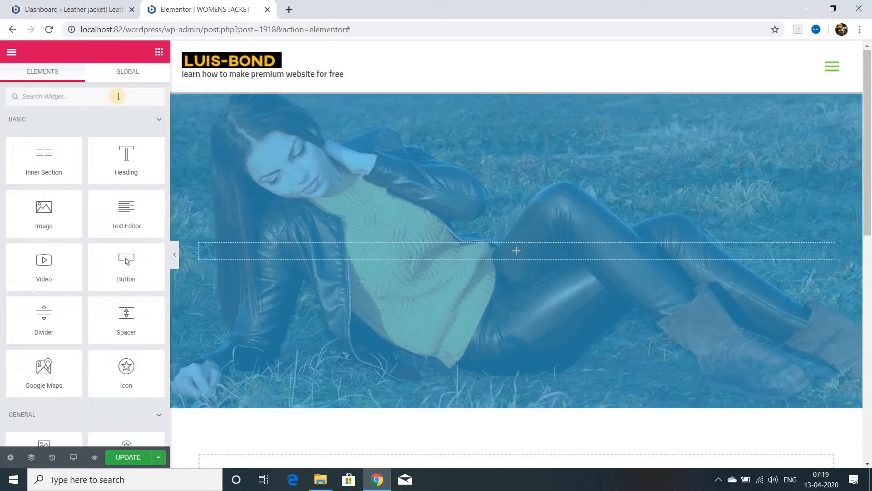
drag(125, 166, 419, 250)
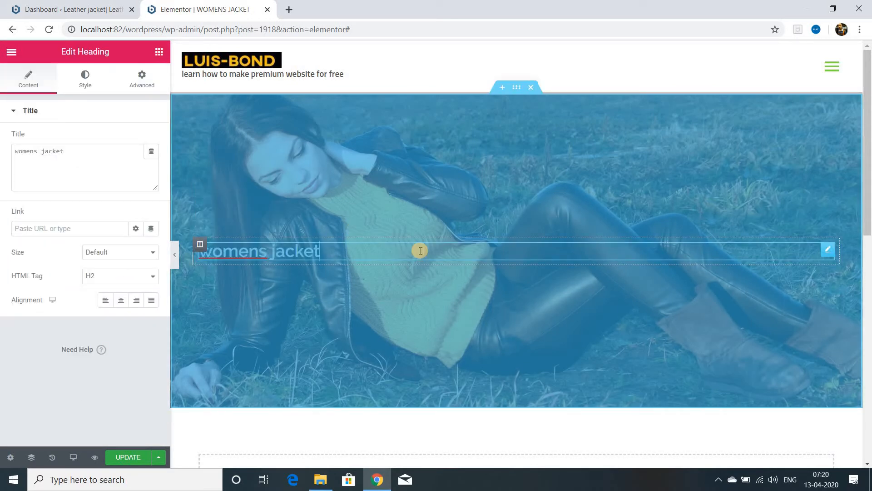
click(35, 228)
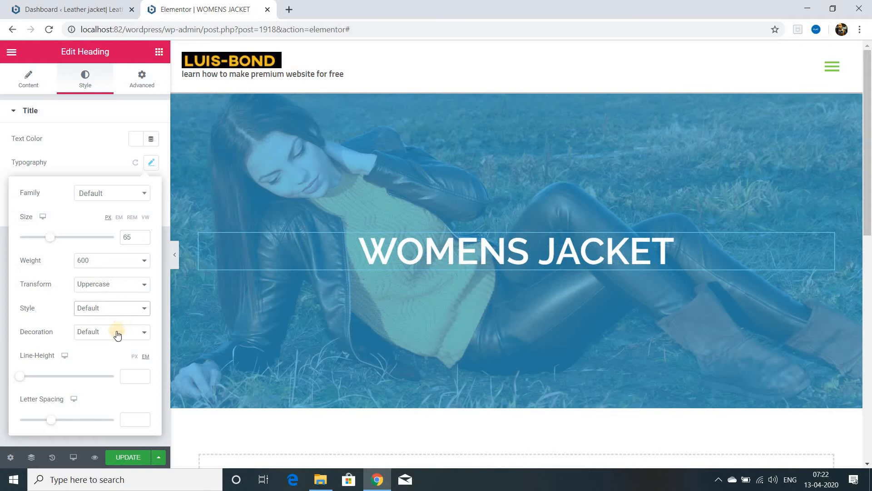
click(175, 254)
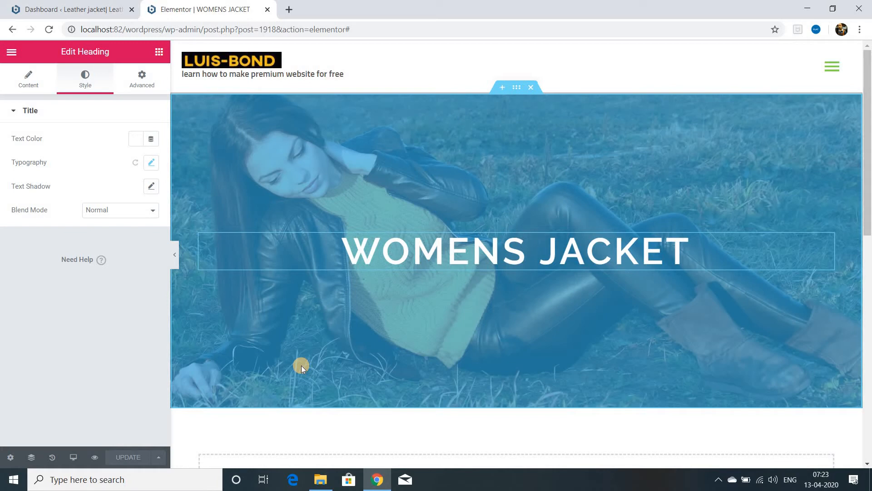
Step: Add a section with two equal columns below the banner and place an Image widget in its first column
scroll(301, 365, down, 5)
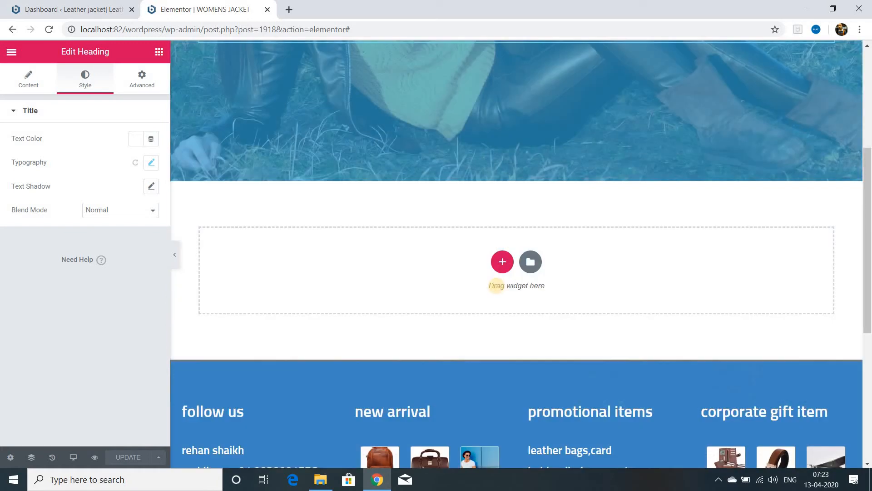
click(504, 263)
click(436, 292)
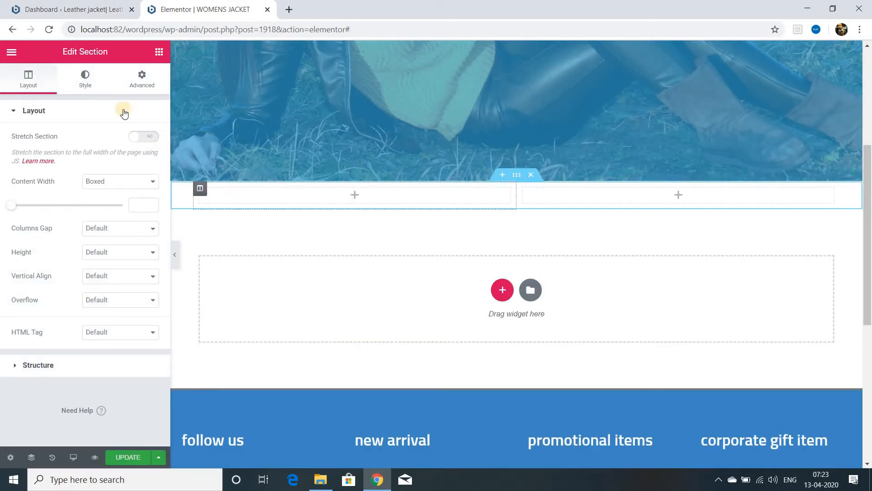
click(159, 52)
drag(48, 197, 345, 193)
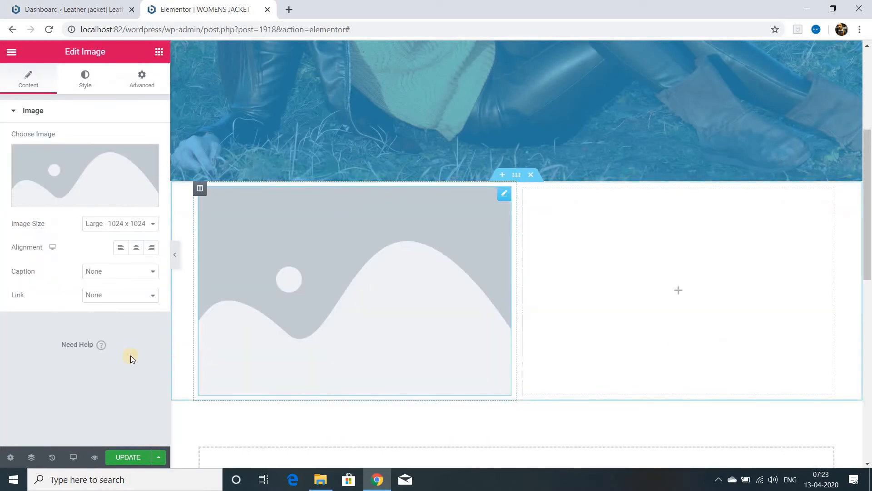
Step: Choose the brown belted jacket 86.jpg for the first column's image, title it "womens jacket" and fill in its alt text
click(387, 253)
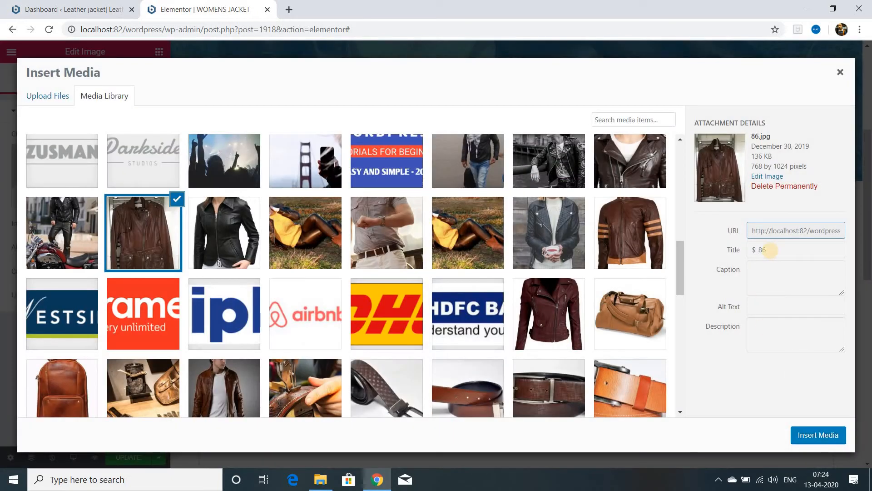
click(770, 250)
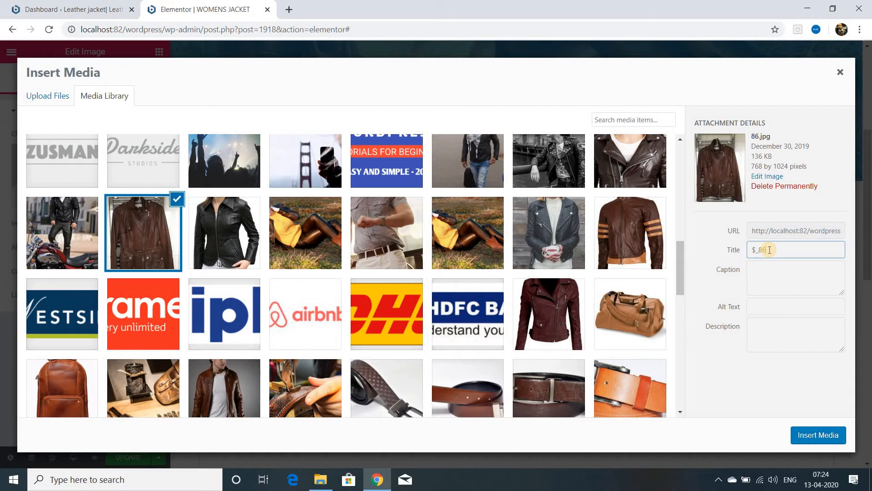
key(BackSpace)
key(BackSpace)
key(BackSpace)
key(BackSpace)
text(womens jacket)
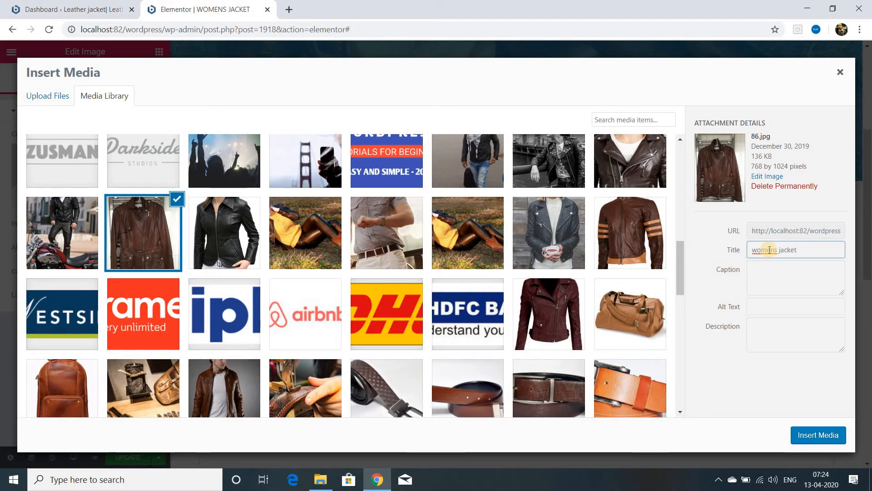
click(766, 306)
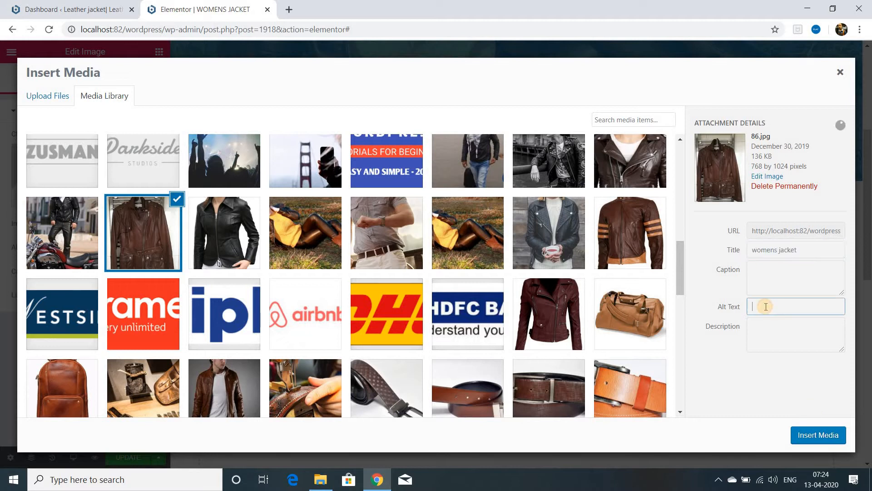
right_click(765, 307)
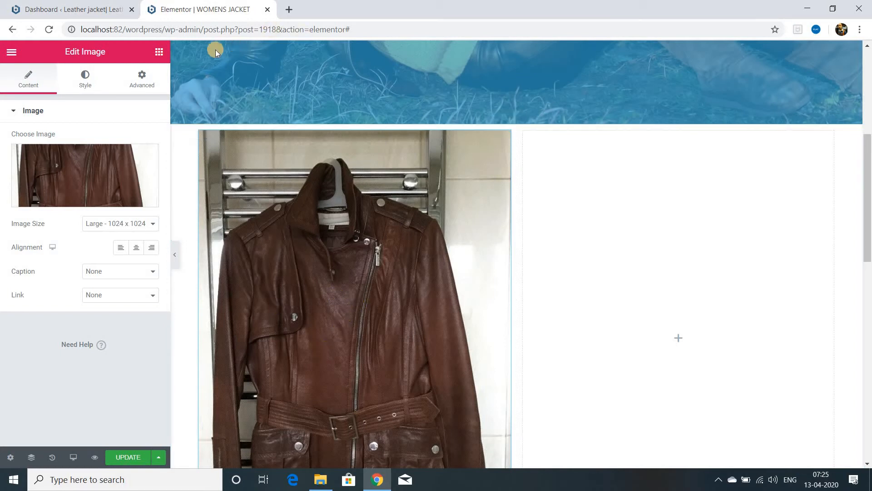
Step: Add a text block and a centered "100 $ USD" button linked to the contact page below the image, repeat the content in the second column and update
click(159, 53)
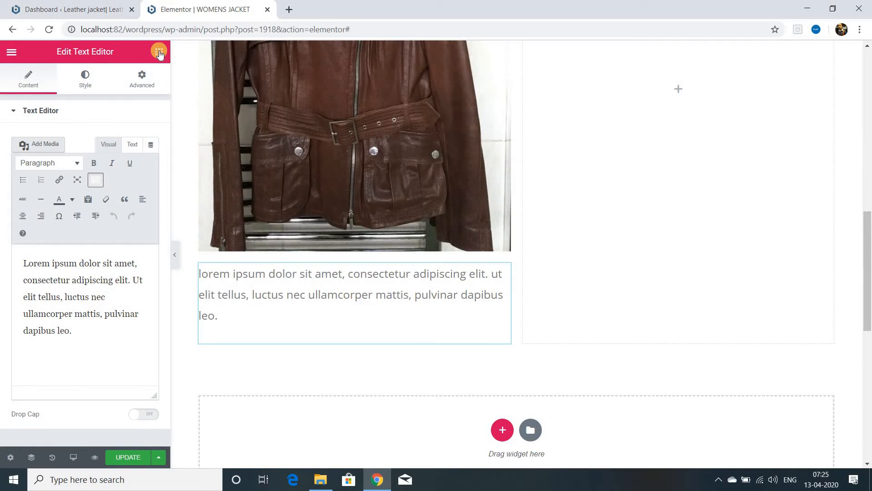
click(118, 163)
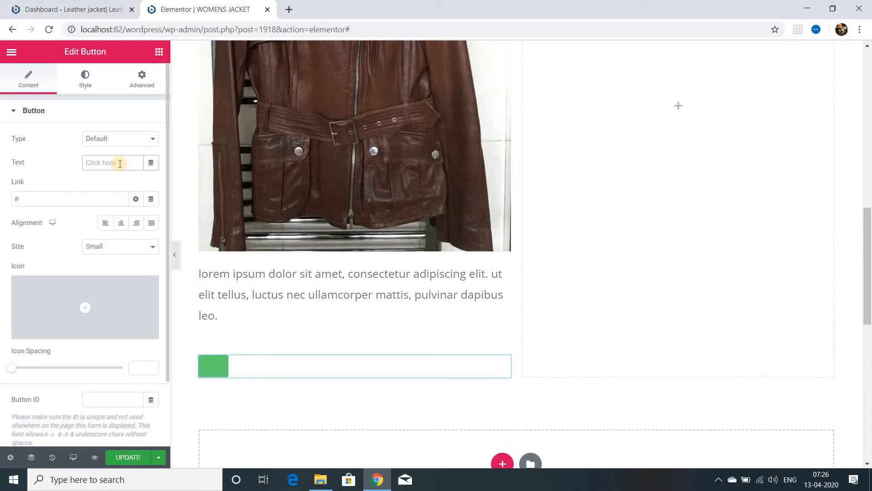
text(100 $ USD)
click(32, 198)
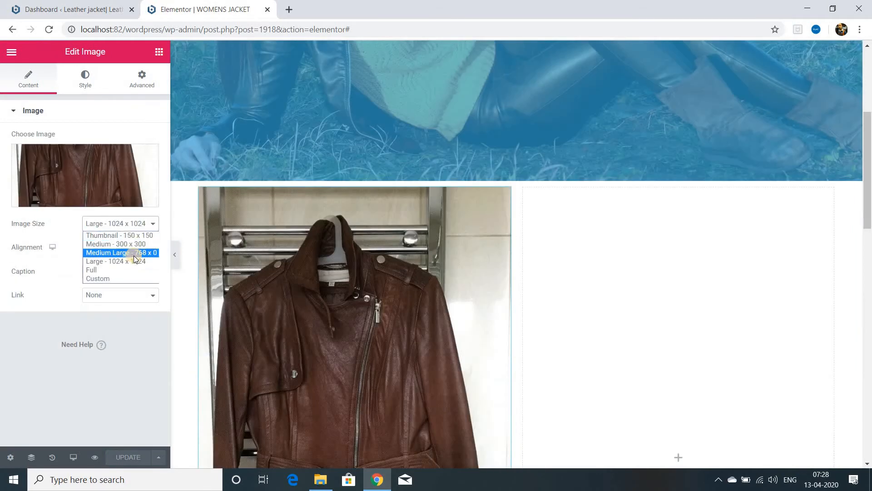
click(121, 253)
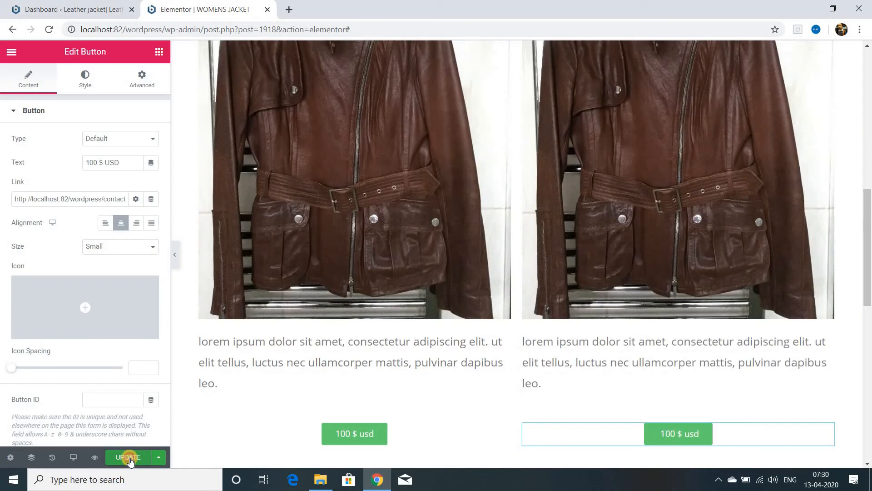
click(128, 457)
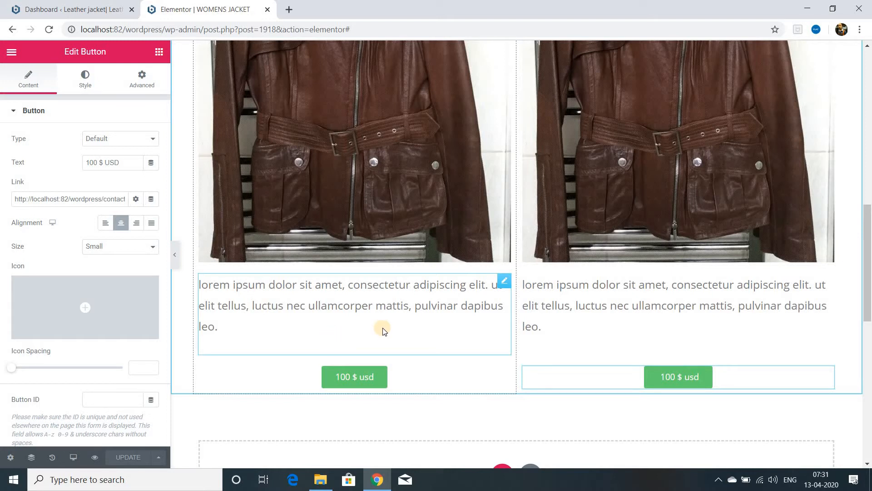
Step: Add a three-column section below with the black jacket image 225.jpg in its first column, clearing the image's title
scroll(381, 332, down, 5)
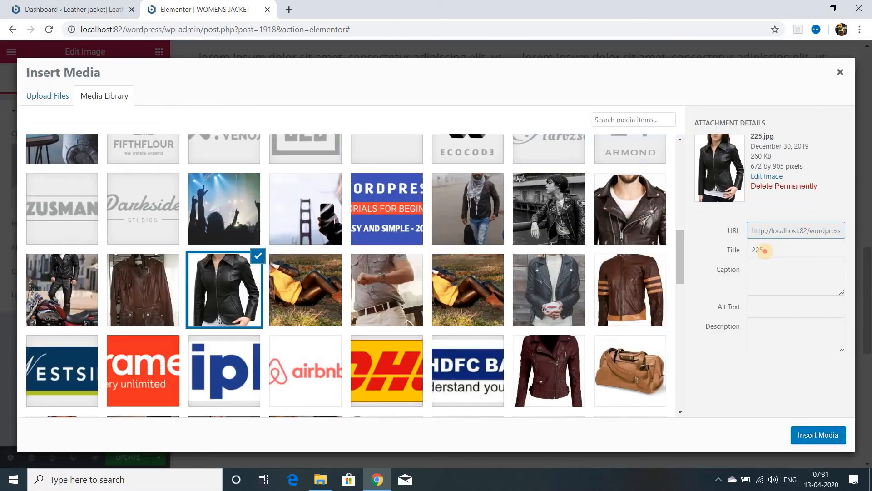
click(766, 250)
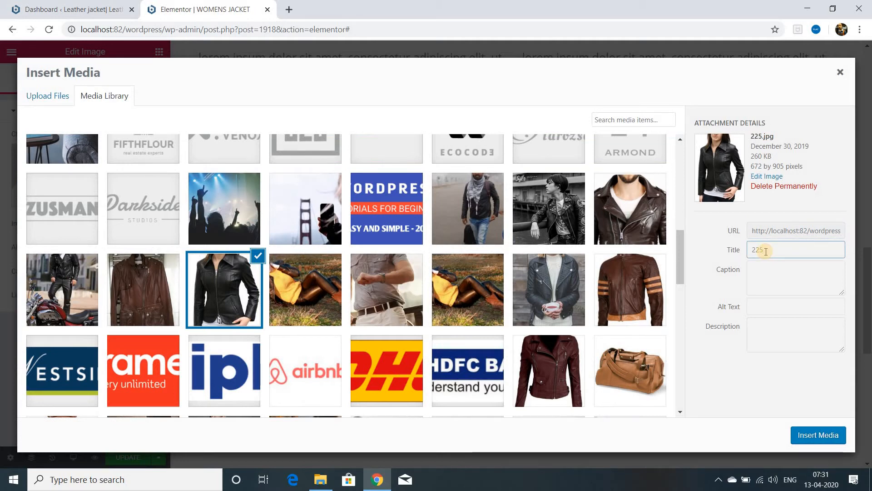
key(BackSpace)
key(BackSpace)
key(BackSpace)
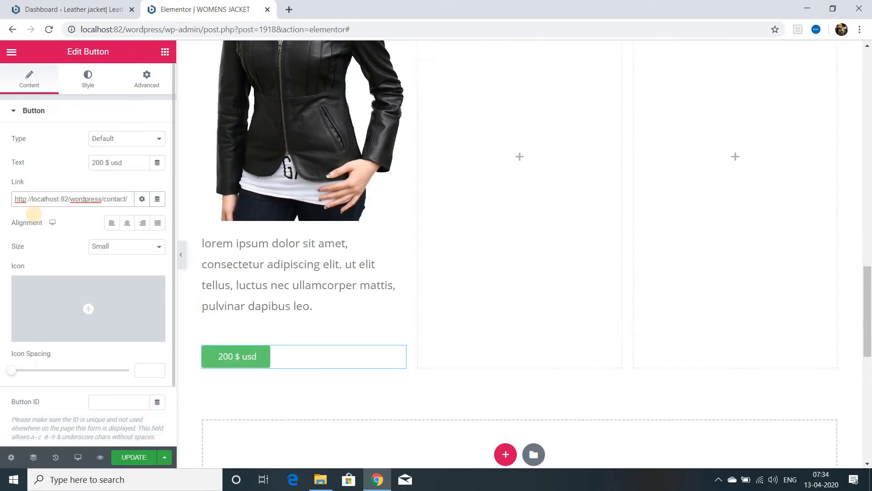
Step: Center the "200 $ usd" button below the black jacket text
mouse_move(119, 313)
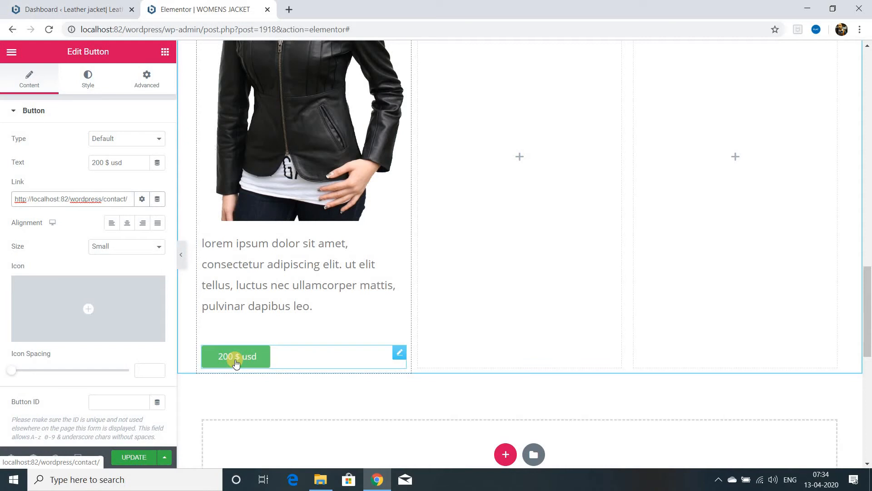
click(127, 222)
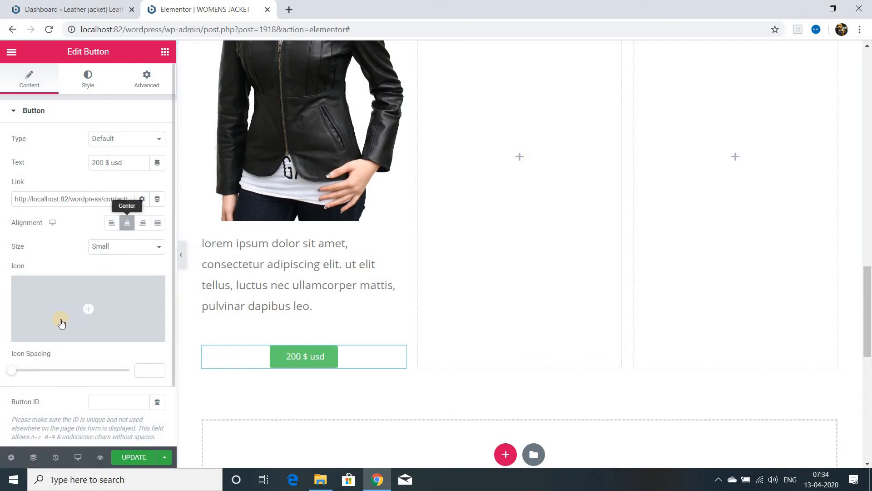
Step: Duplicate the black jacket column until there are four product columns and delete the empty columns
scroll(91, 363, down, 2)
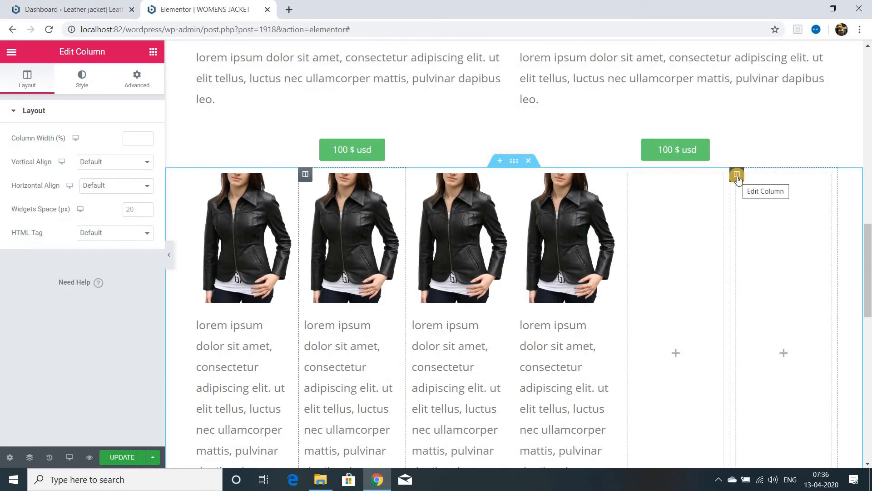
right_click(737, 176)
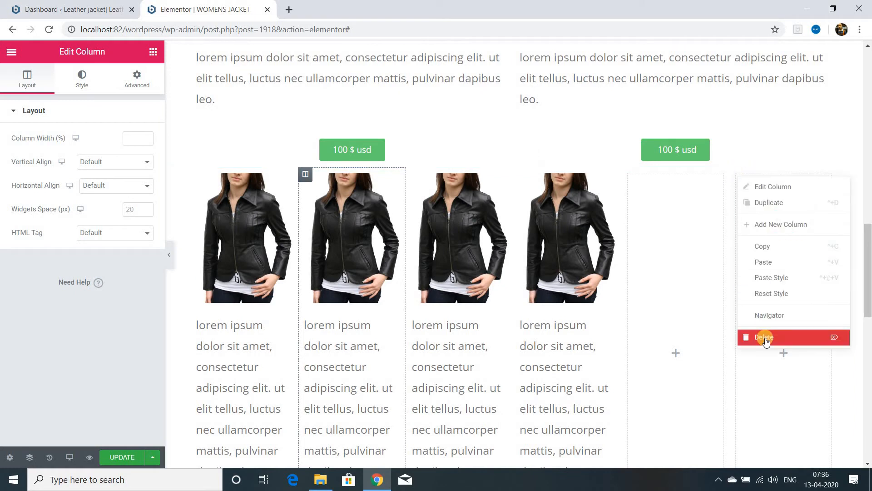
click(764, 336)
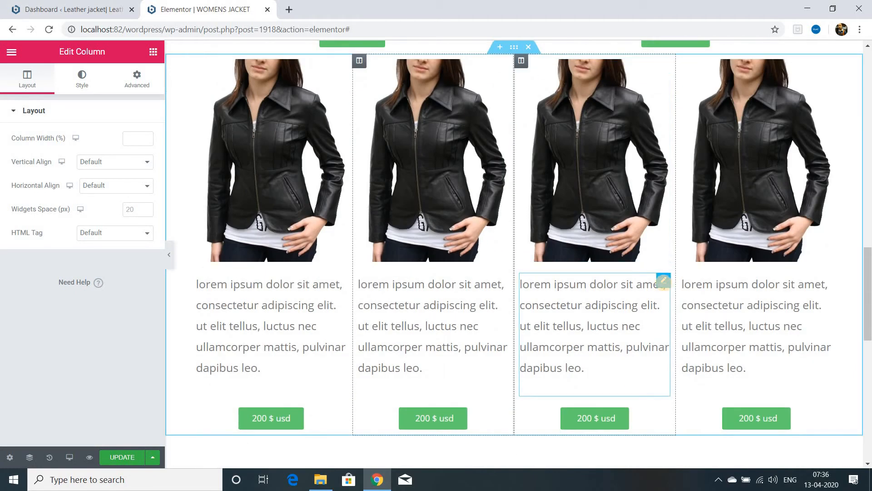
Step: Replace the second product column's image with the photo of a black jacket worn by a person holding a cup
click(662, 282)
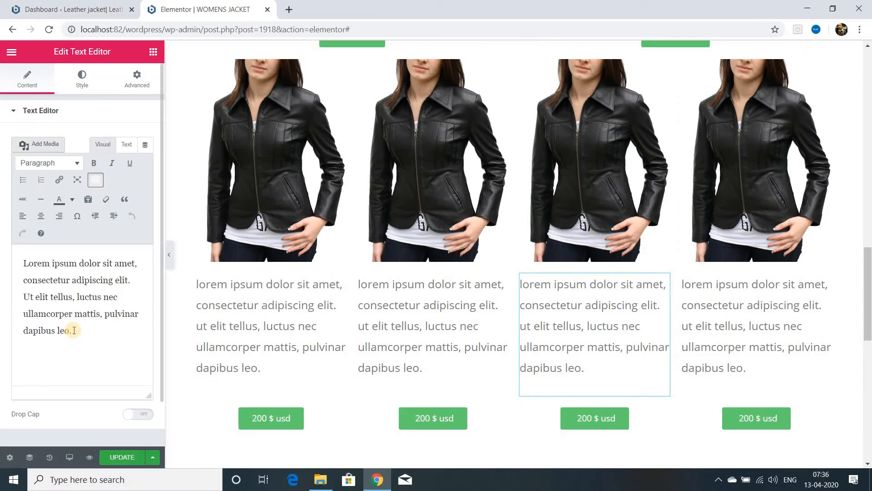
scroll(477, 328, up, 5)
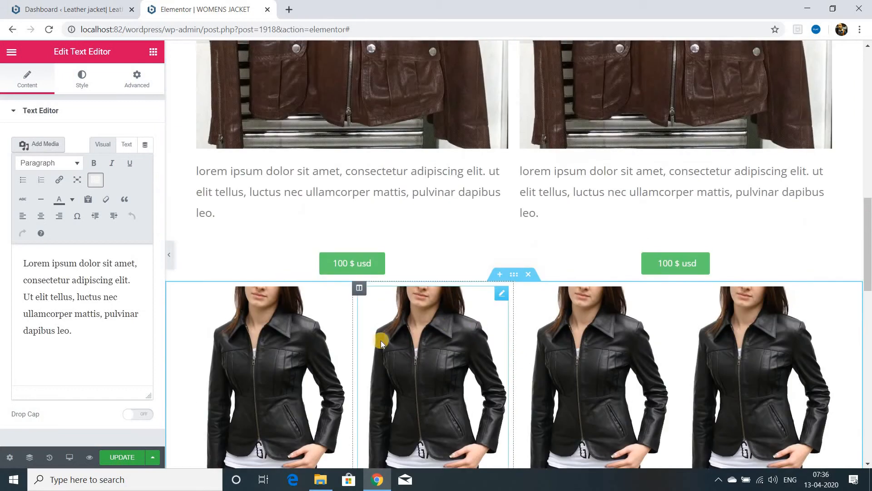
click(501, 295)
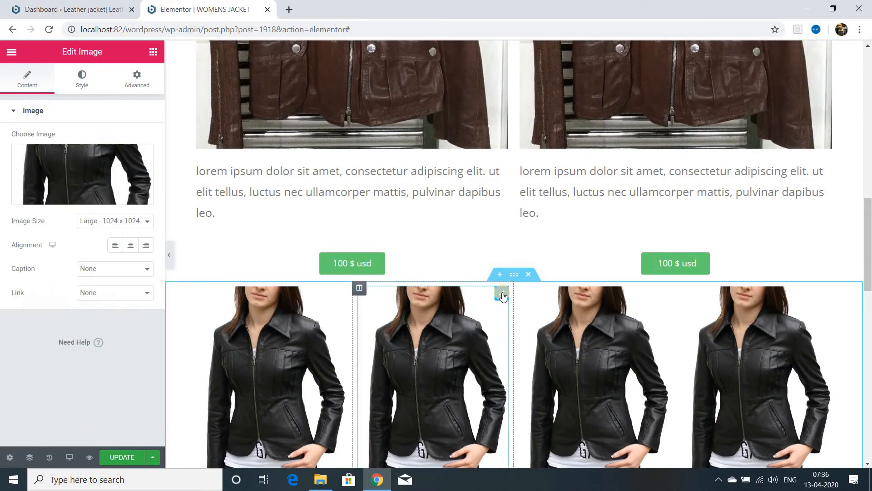
click(82, 174)
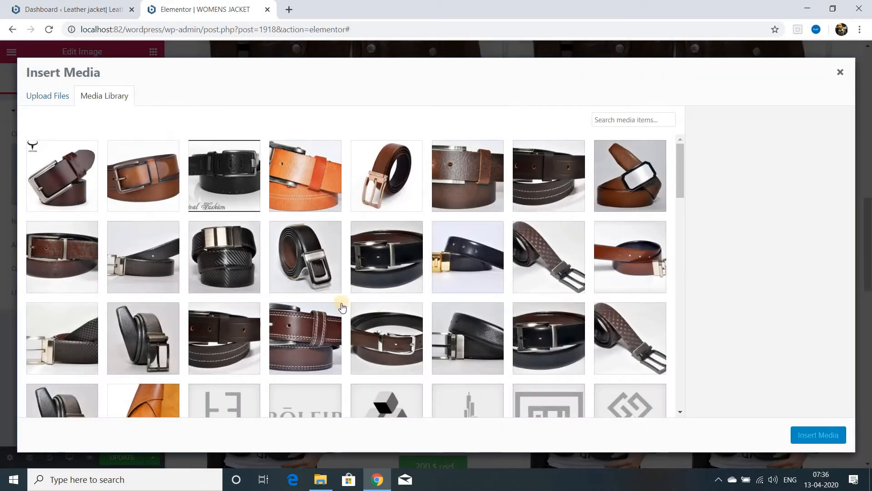
scroll(340, 305, down, 5)
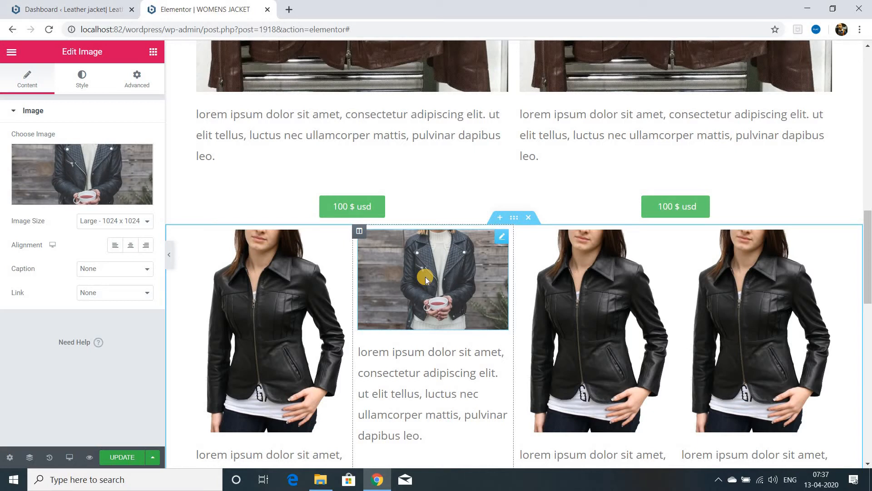
Step: Clear the second column's image, reselect the same cup-holding jacket photo in the media library and open it for image editing
click(141, 156)
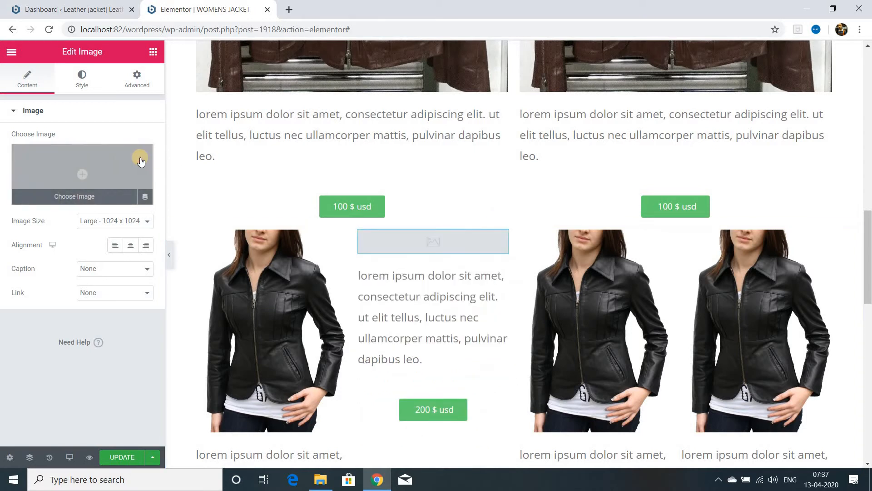
click(72, 197)
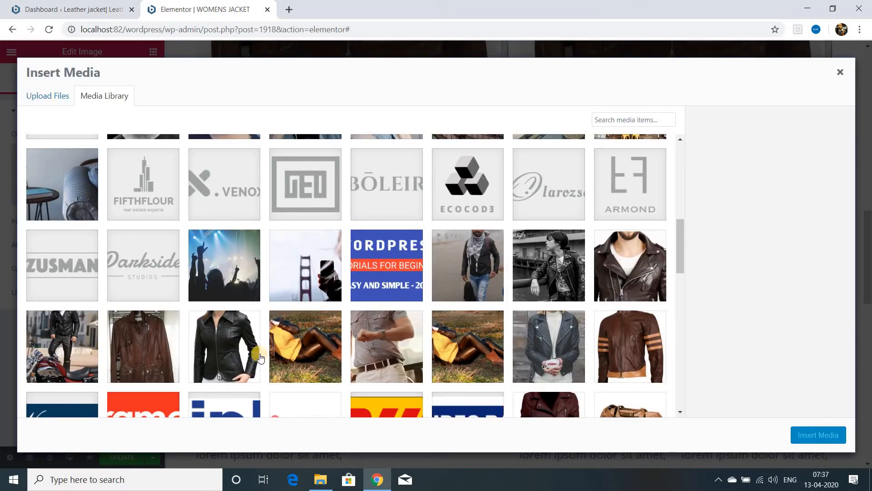
click(543, 352)
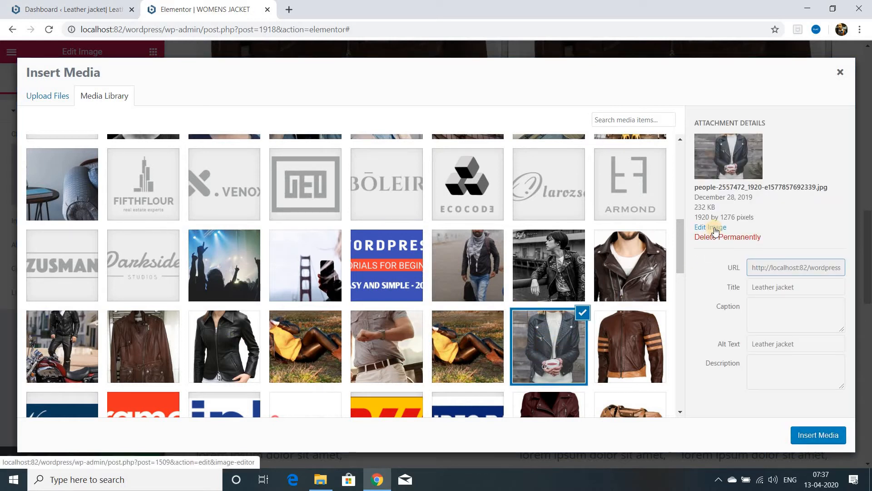
click(714, 231)
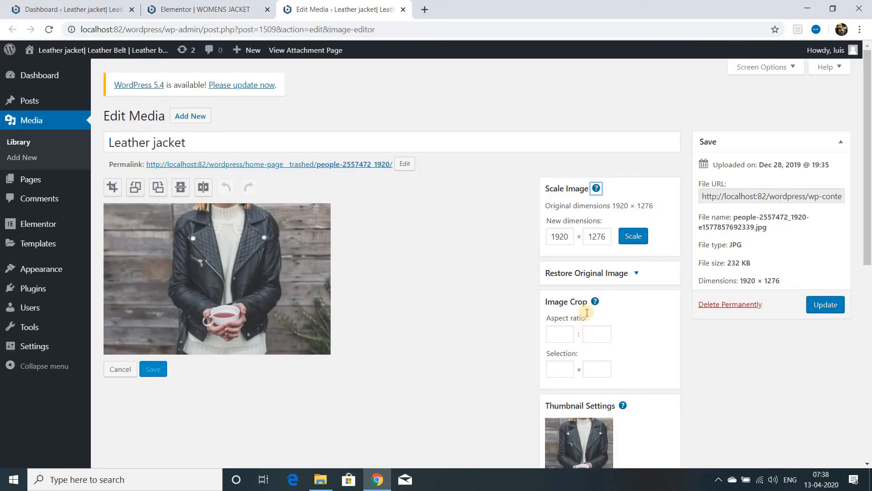
Step: Try cropping the "Leather jacket" photo with a 16:9 aspect ratio and a selection width of 16
mouse_move(84, 184)
click(113, 190)
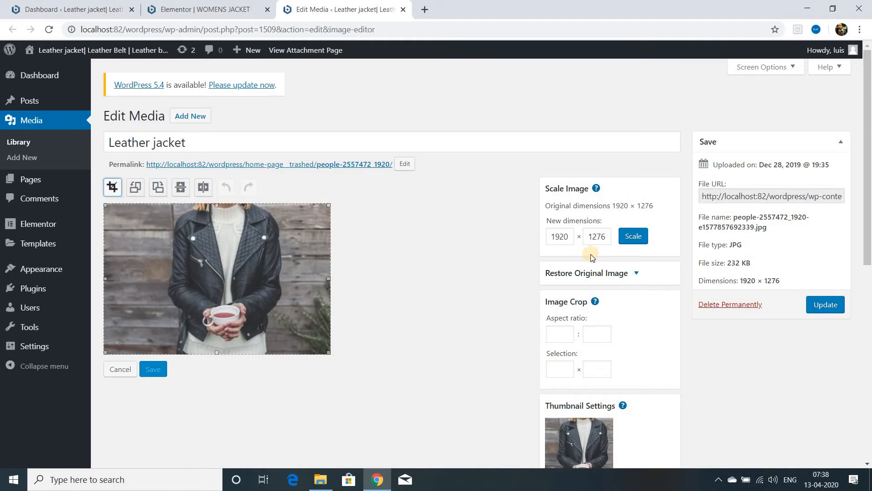
click(557, 336)
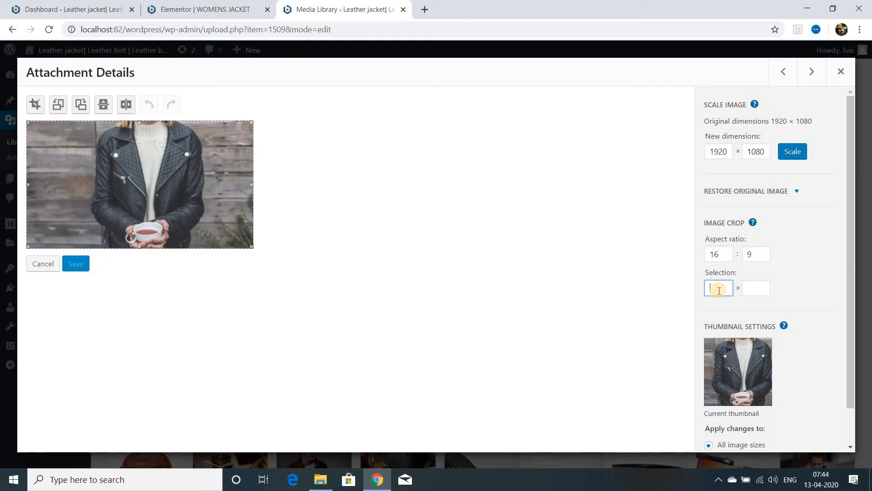
text(16)
click(758, 290)
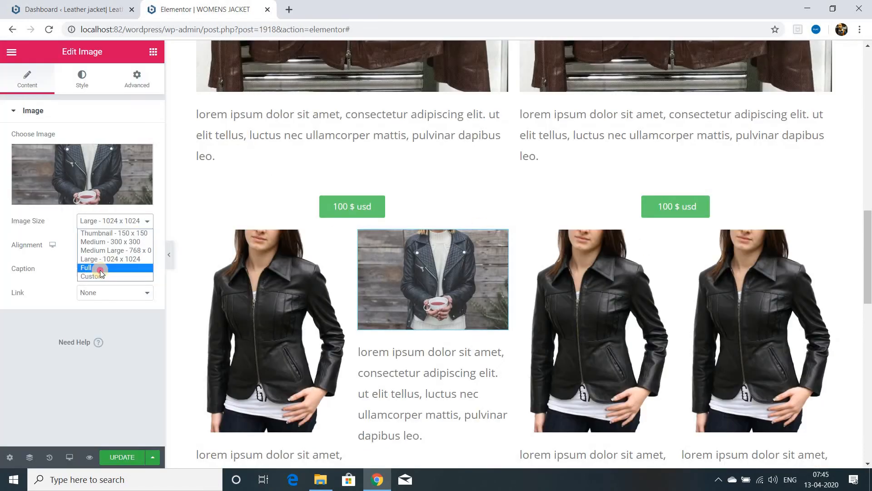
Step: Try the Full image size on the second column's image and return it to Large - 1024 x 1024
click(100, 270)
click(147, 221)
click(100, 257)
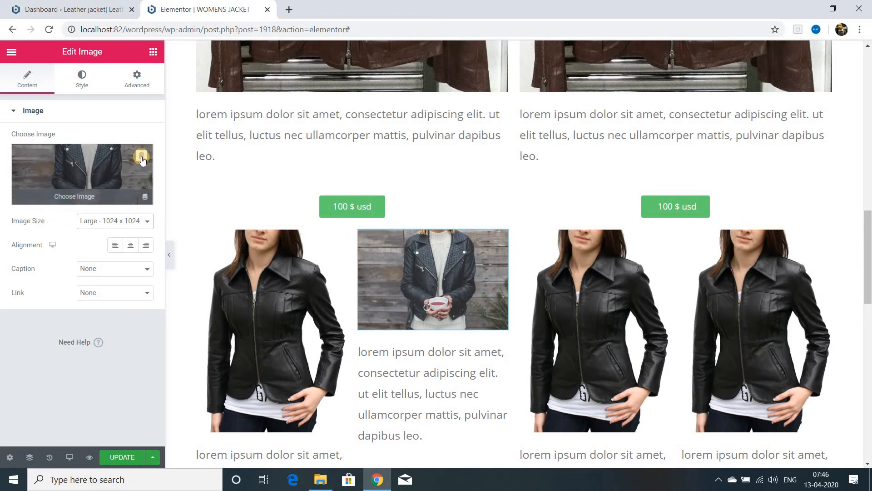
Step: Remove the second column's photo and insert the maroon jacket image titled "jacket ladies biker" in its place
click(141, 157)
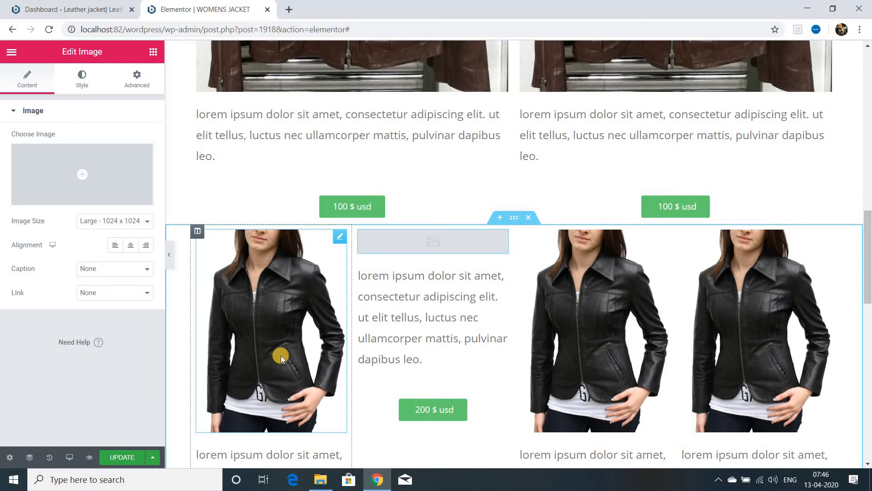
click(79, 198)
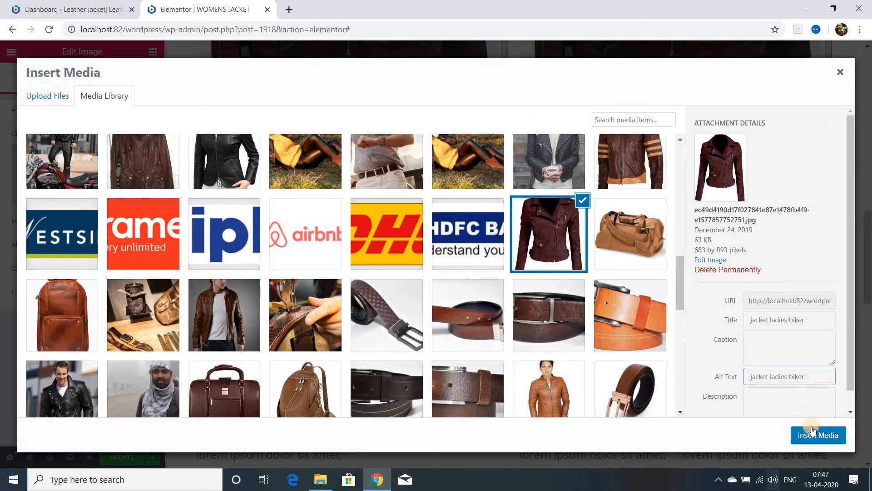
click(819, 435)
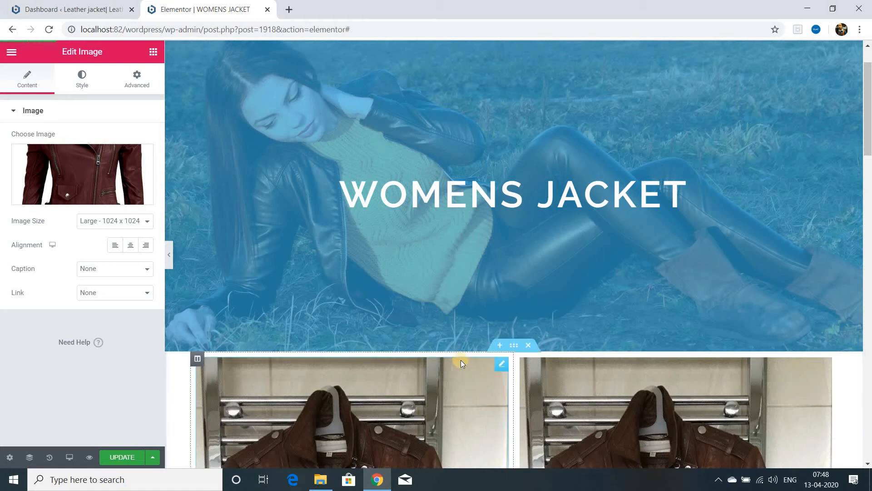
Step: Open the advanced settings of the two-column product section below the banner
click(515, 346)
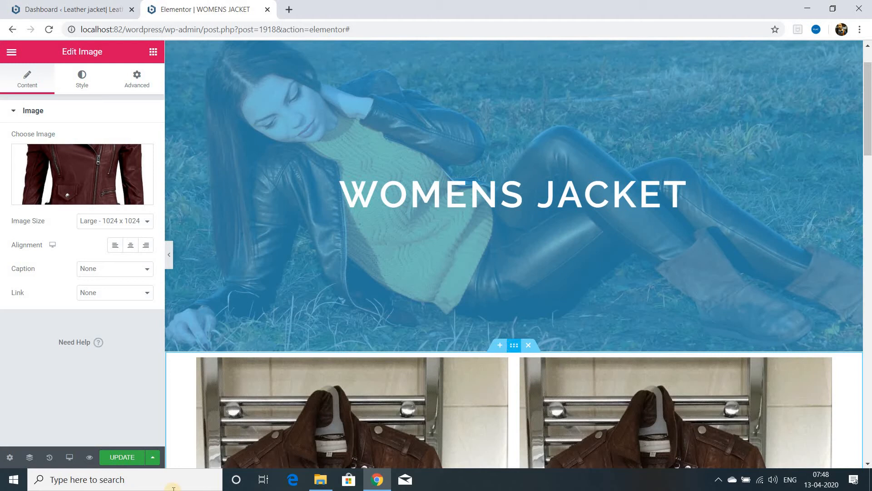
click(135, 85)
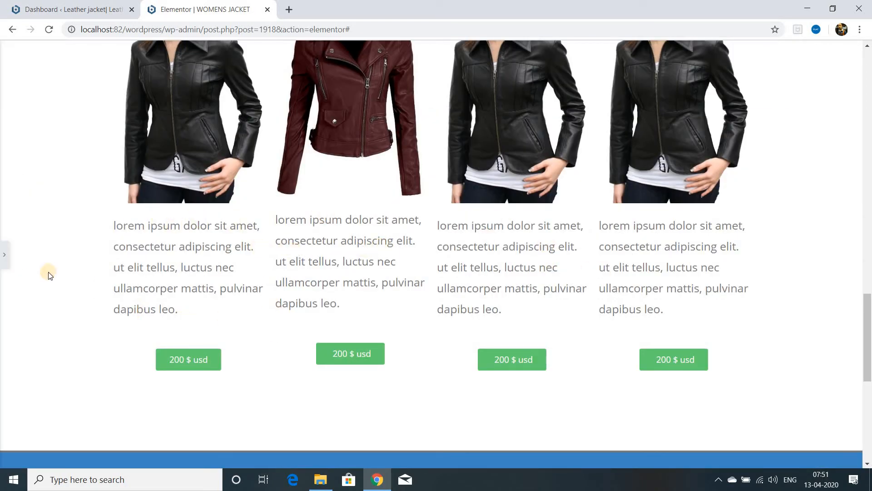
Step: Set a 30 px margin on all sides of the first product's description text in the four-column section
click(5, 259)
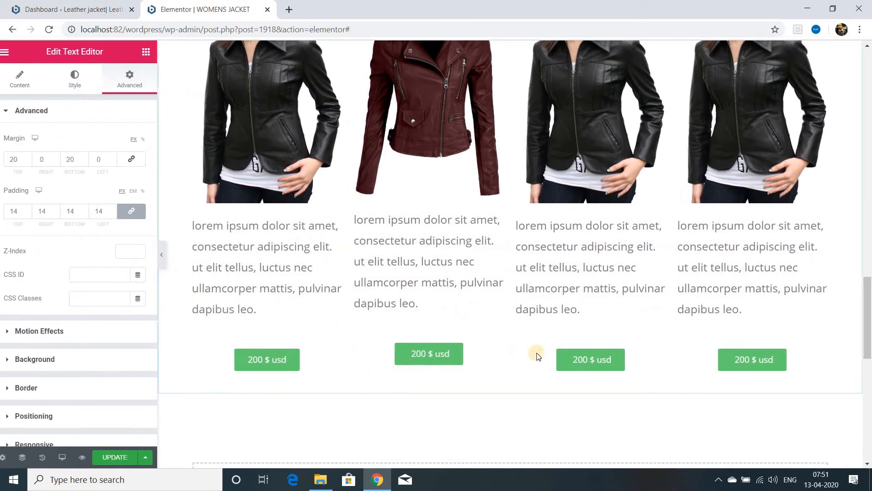
click(335, 239)
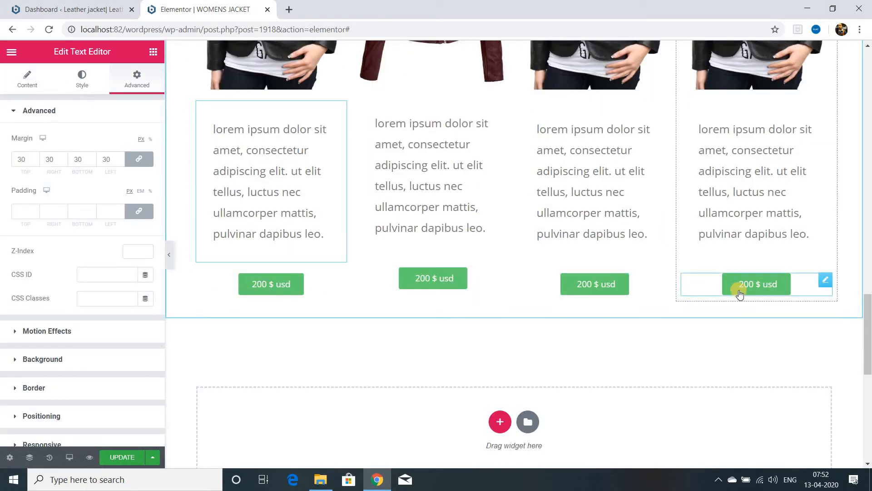
Step: Add a four-column section below the product section and move a "200 $ usd" button from each product column into it
click(499, 421)
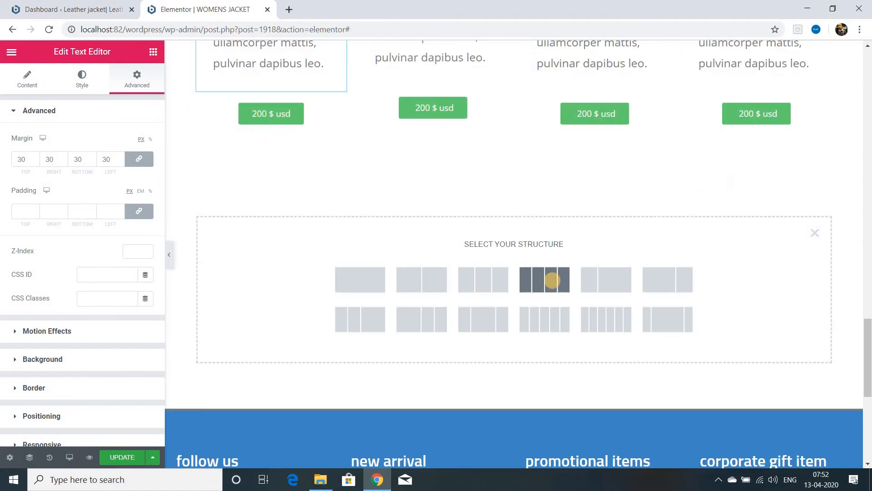
click(545, 280)
click(344, 138)
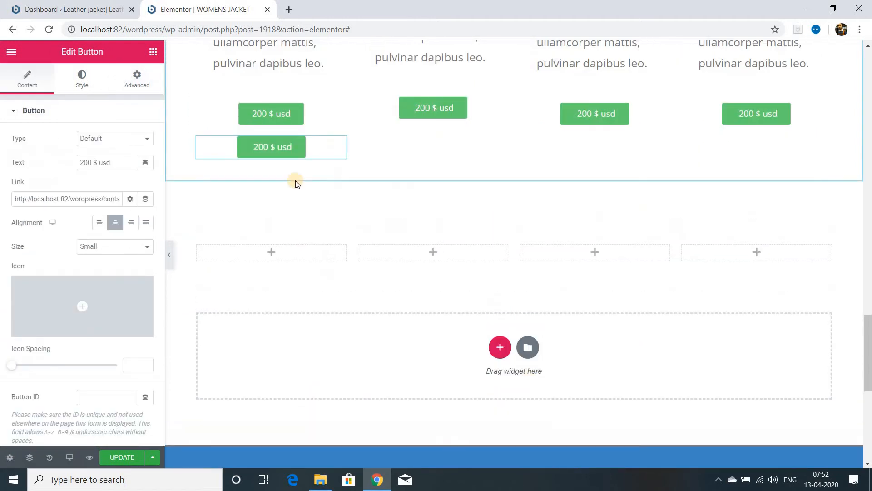
drag(338, 109, 273, 232)
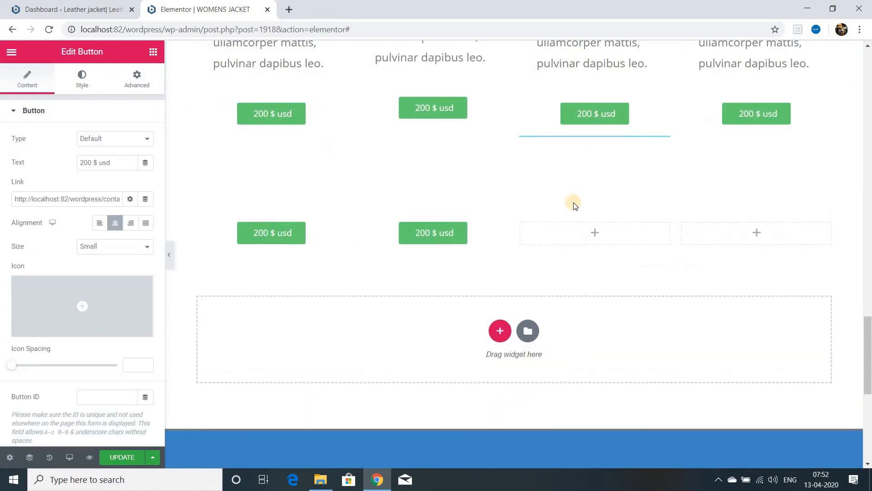
drag(624, 147, 594, 233)
right_click(766, 110)
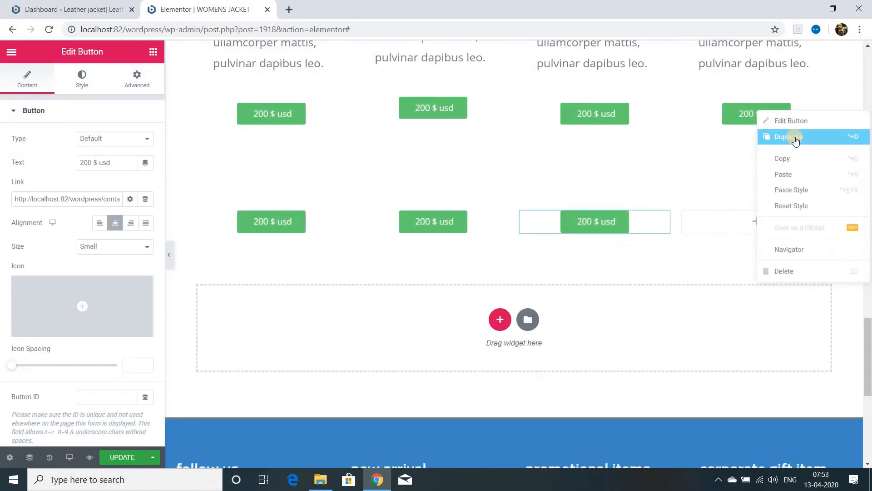
click(795, 140)
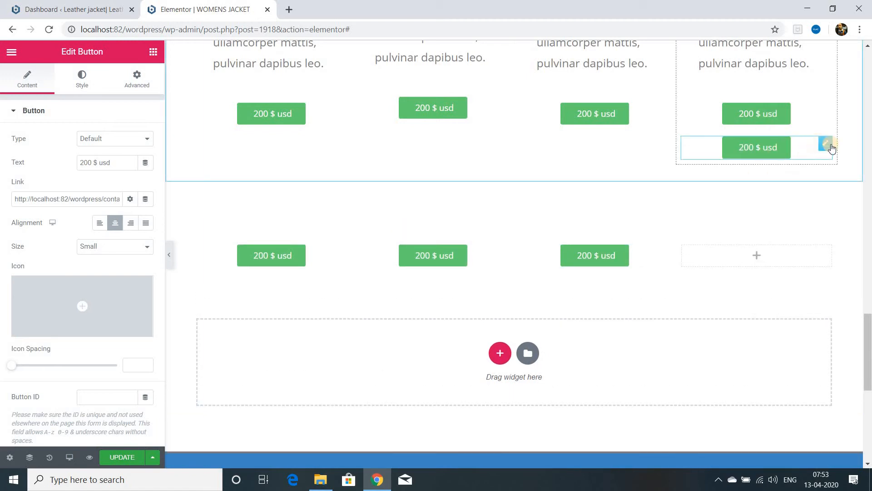
drag(825, 147, 695, 284)
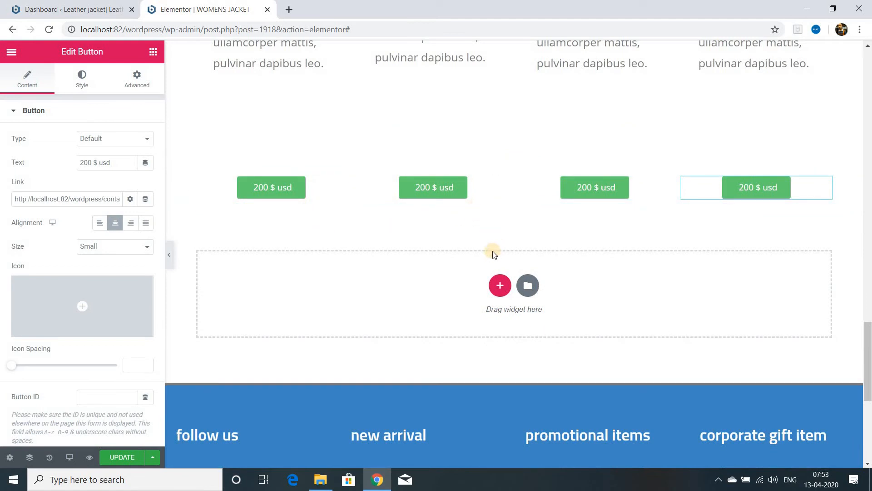
Step: Open the margin and padding settings of the first product's description text
scroll(491, 245, up, 3)
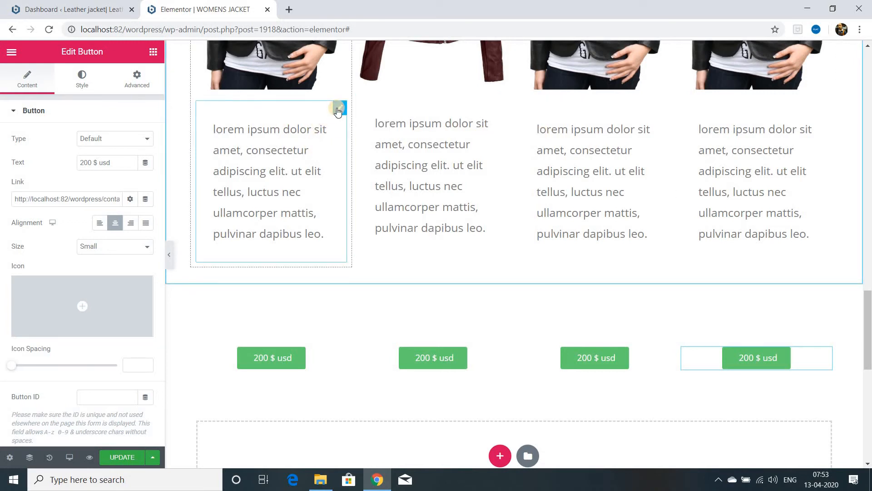
click(339, 109)
right_click(300, 174)
click(342, 251)
click(342, 252)
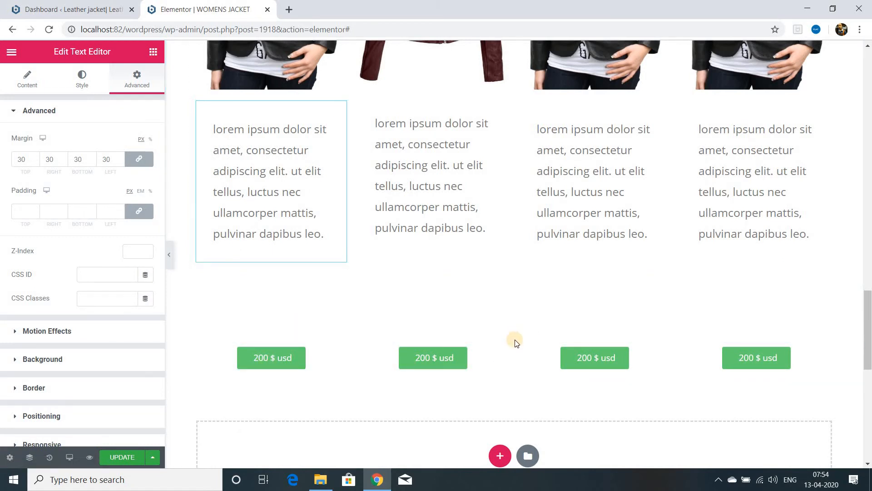
Step: Give the section holding the four price buttons a negative top margin to pull it closer to the product descriptions
click(514, 339)
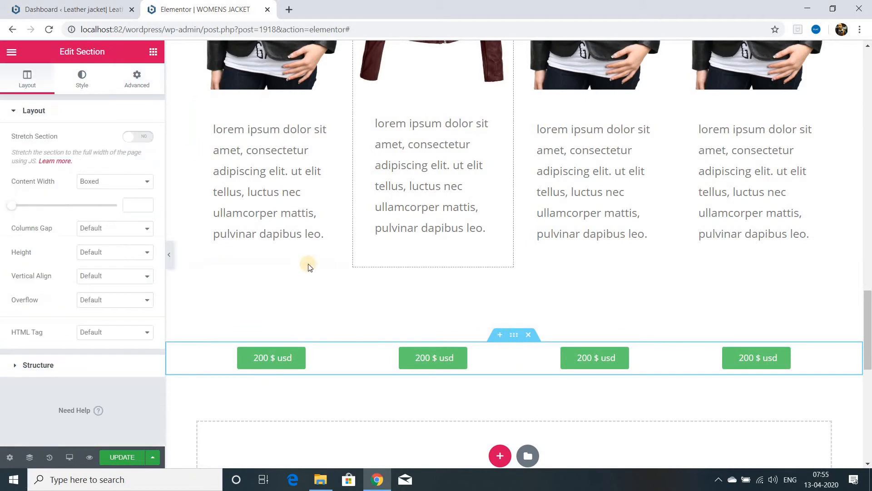
click(137, 82)
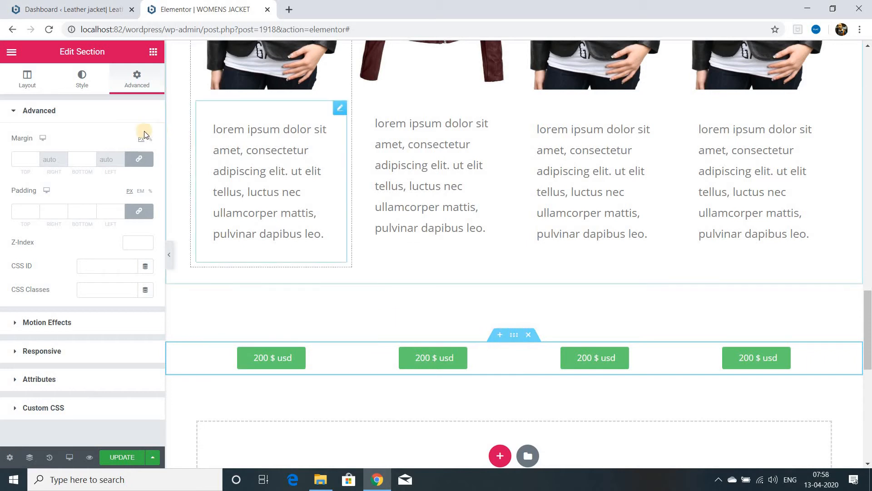
click(36, 159)
text(-6)
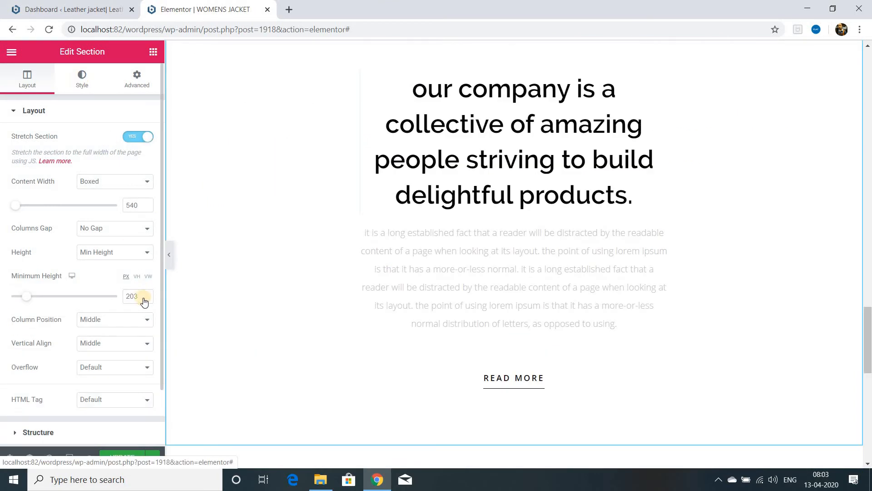
Step: Set the company section's background colour to #6EC1E4 and its paragraph text to black
click(82, 78)
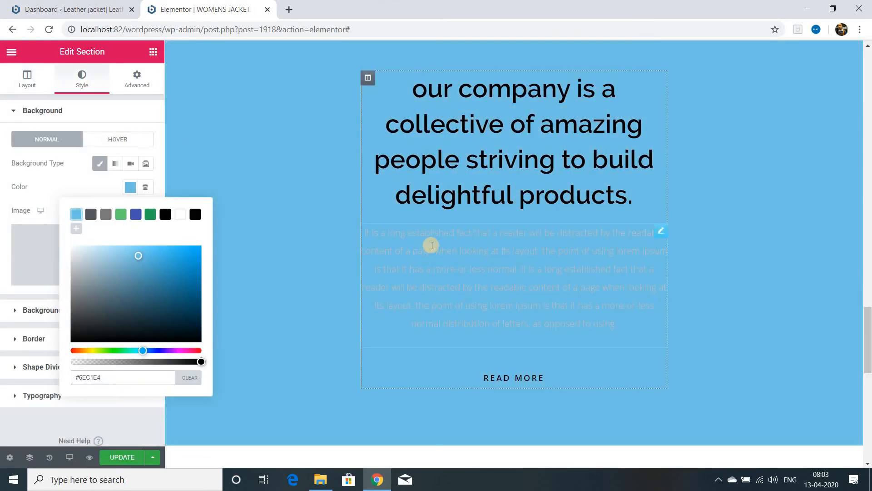
click(659, 236)
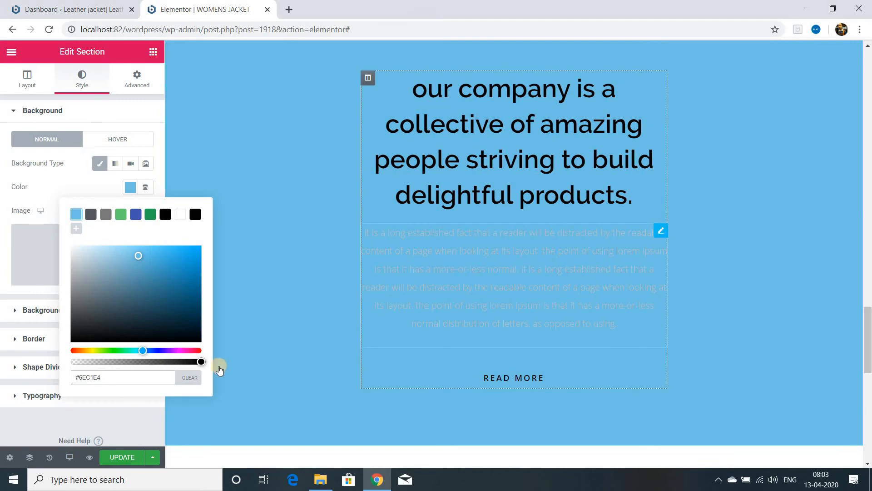
Step: Give the inner column around READ MORE a classic background in white, #FFFFFF
scroll(369, 257, down, 3)
click(369, 257)
click(367, 253)
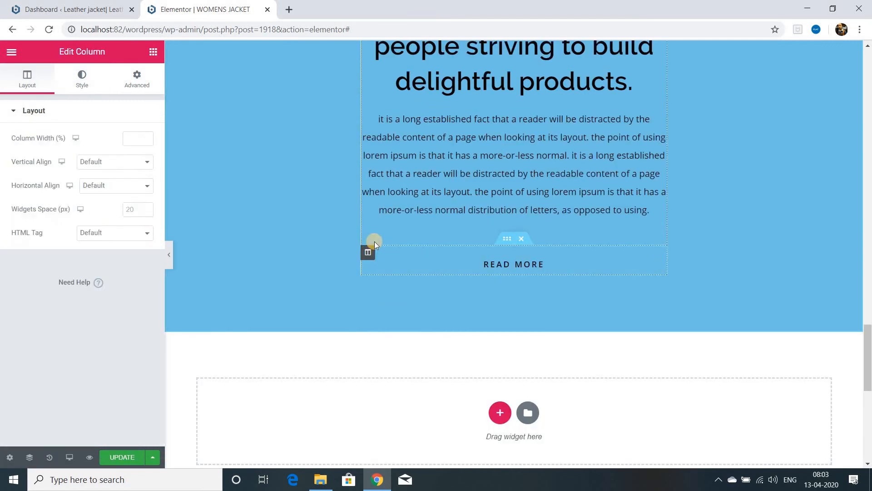
click(82, 77)
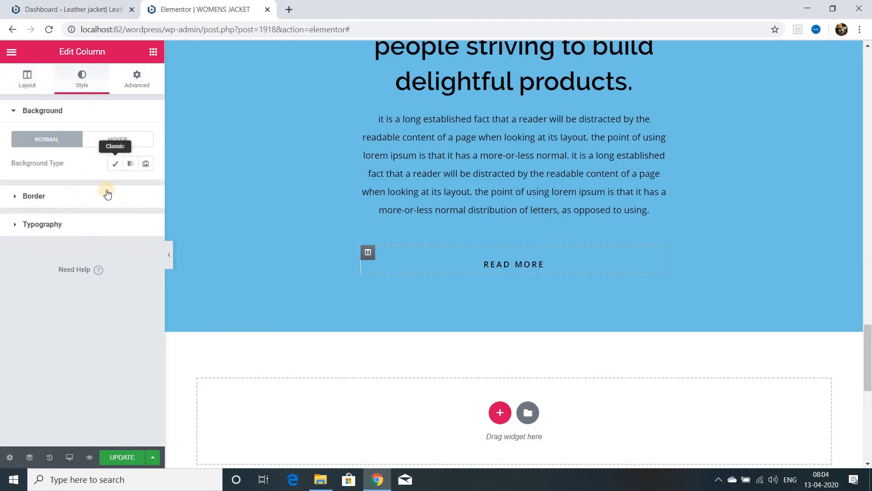
click(115, 164)
click(130, 186)
click(180, 214)
Step: Give the outer column containing the company heading and paragraph a white background
scroll(366, 317, up, 3)
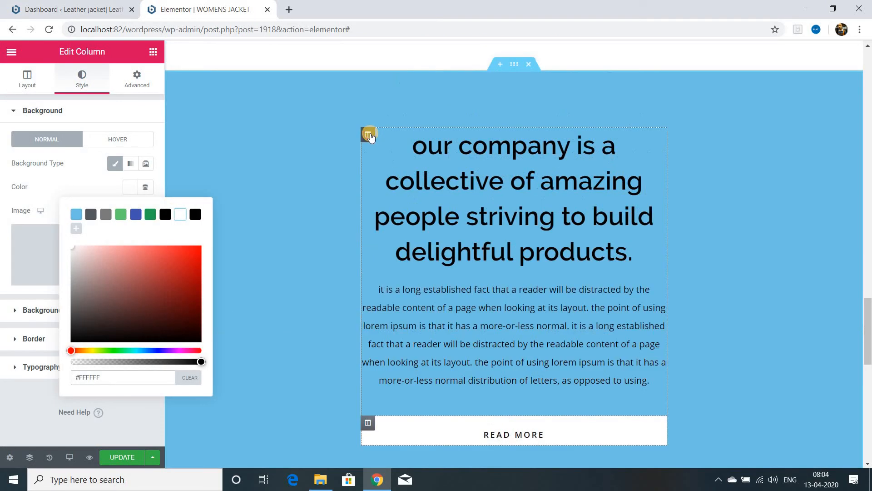
click(368, 135)
click(83, 89)
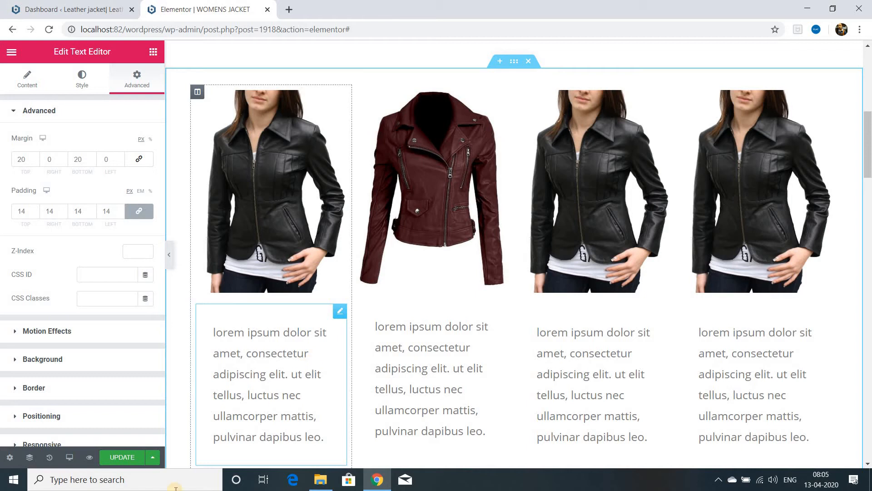
Step: Update the page and look over its sections from the banner down to the company section
click(124, 458)
scroll(359, 309, down, 1)
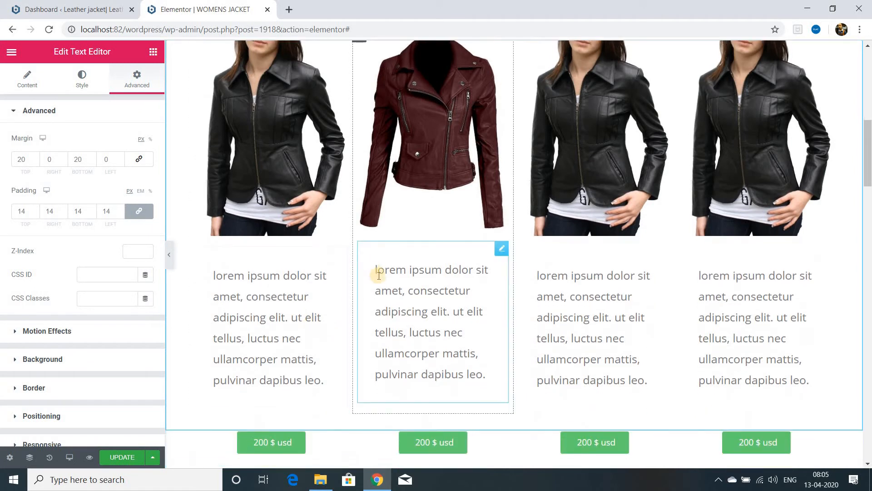
scroll(393, 255, up, 3)
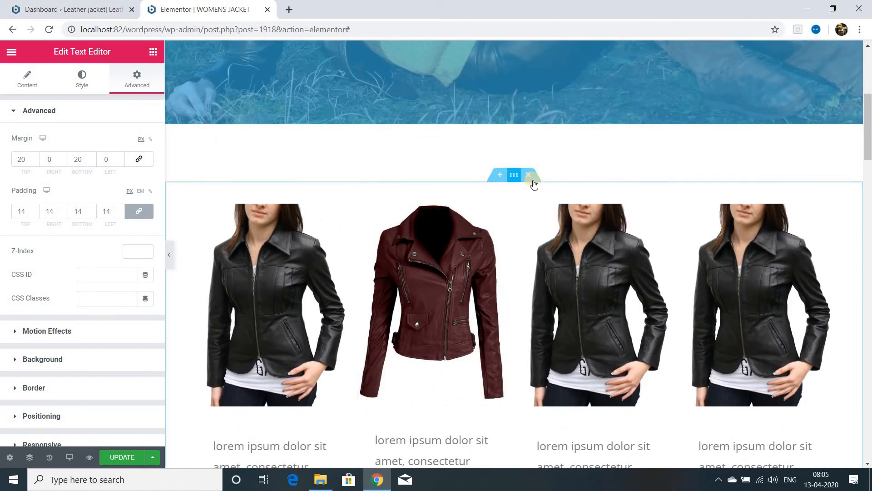
scroll(510, 365, down, 12)
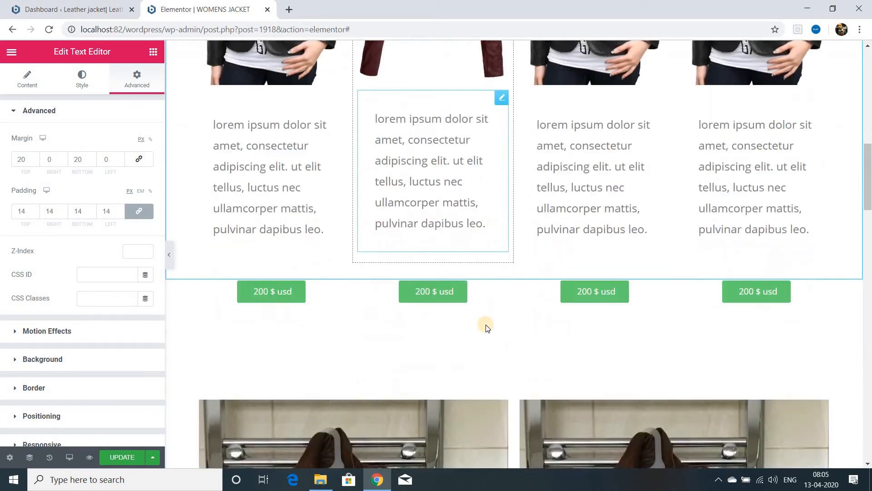
scroll(481, 330, down, 10)
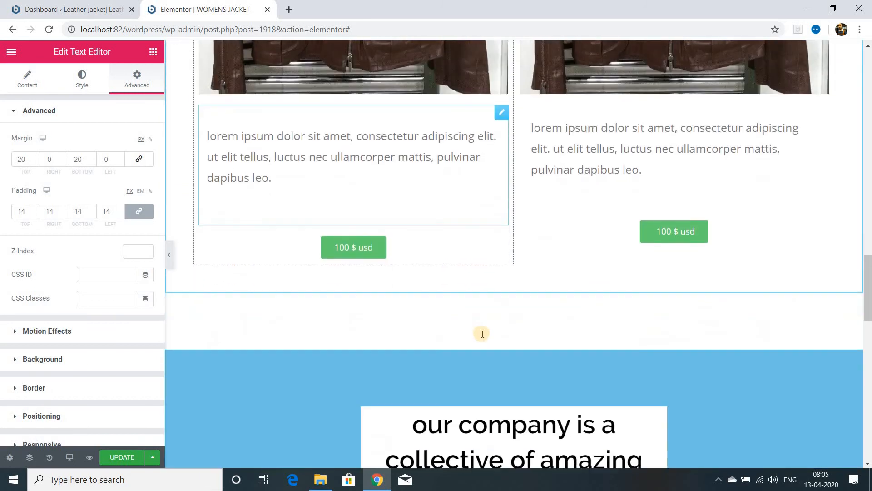
scroll(482, 345, down, 4)
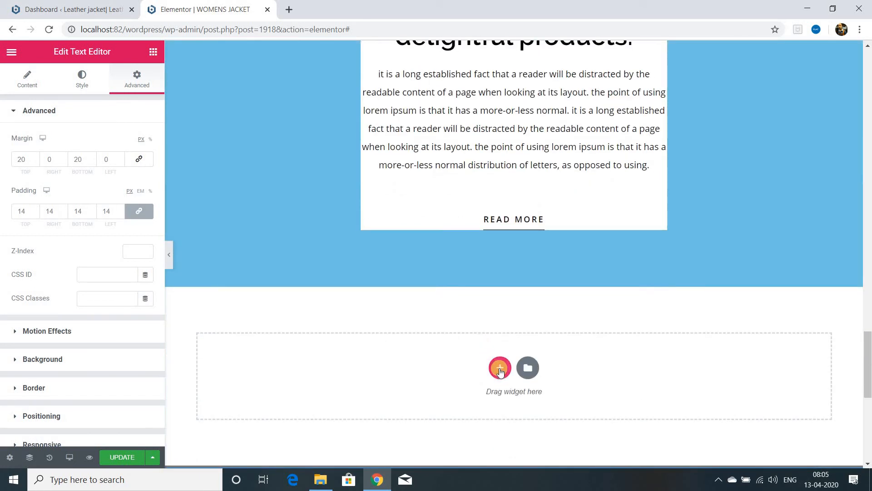
click(500, 369)
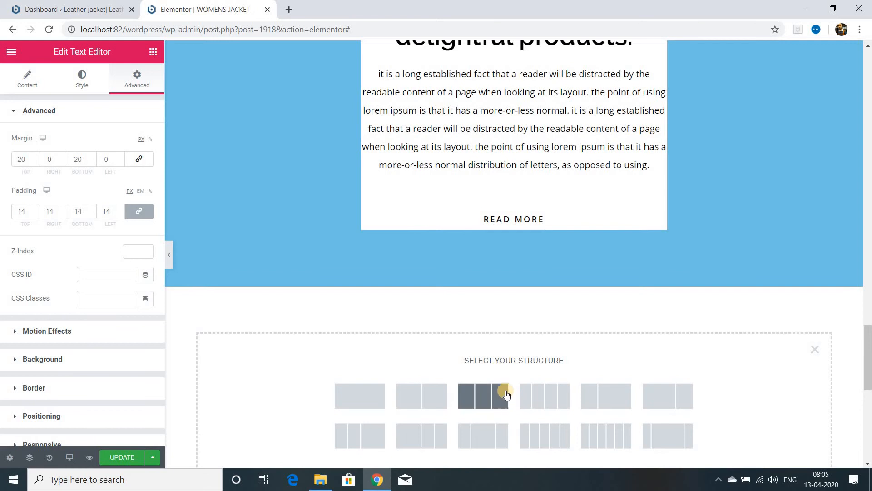
scroll(360, 378, up, 10)
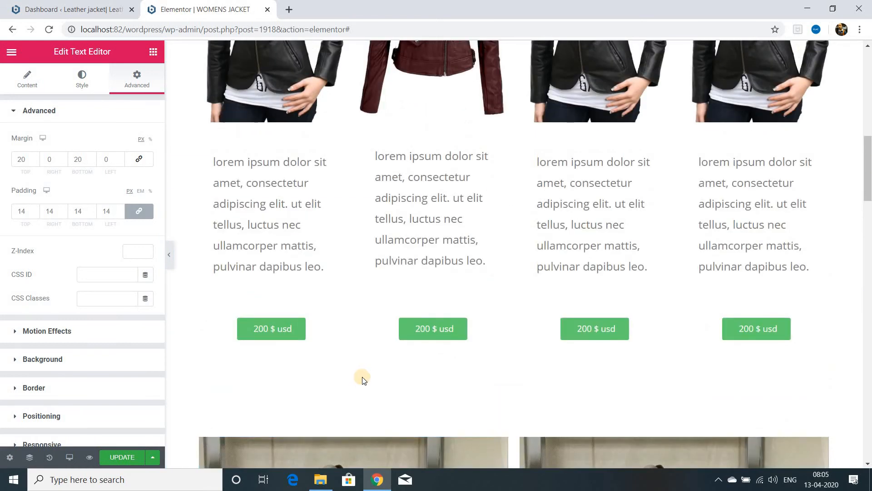
scroll(363, 379, up, 10)
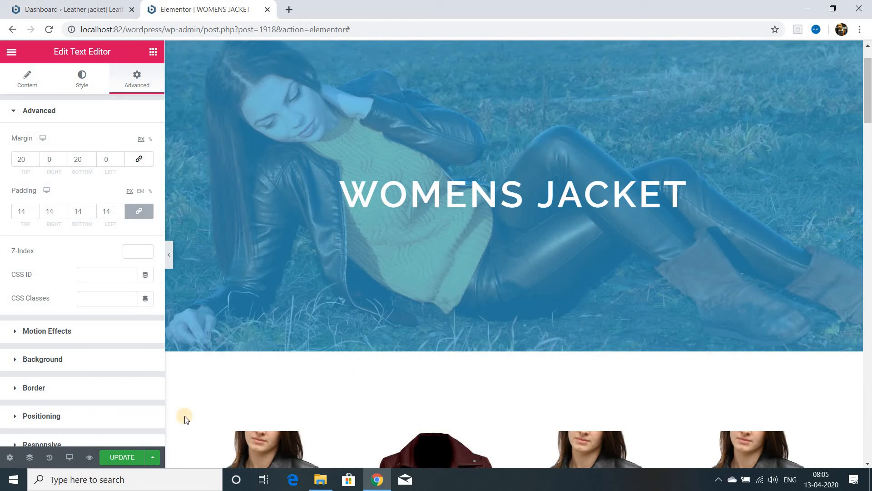
Step: Preview the page in the 360px mobile view and check how the banner, products and price buttons stack
click(69, 457)
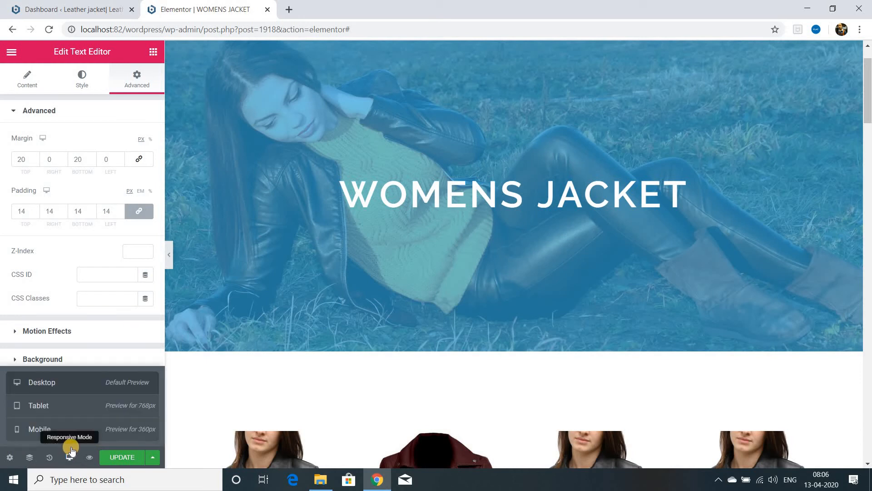
click(60, 434)
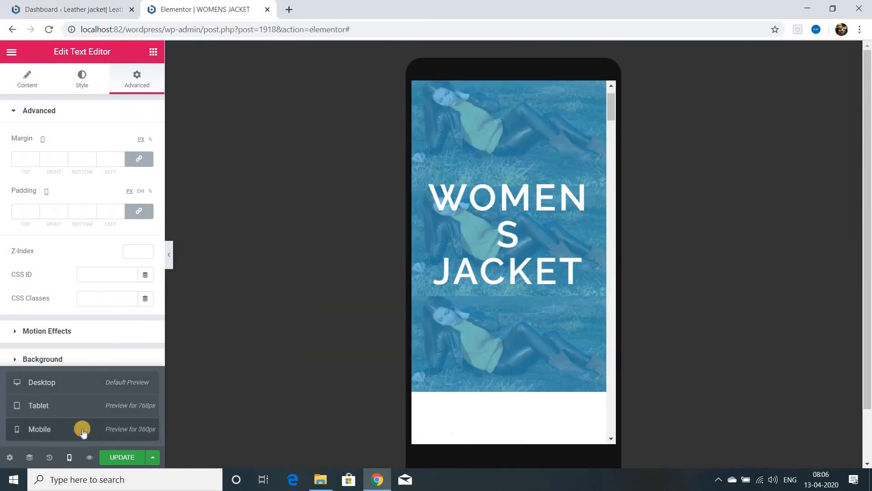
scroll(553, 319, down, 10)
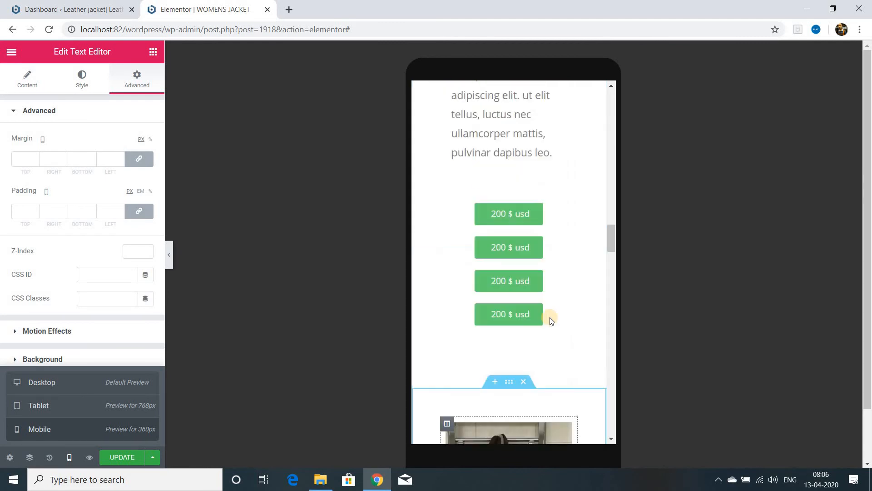
scroll(550, 317, down, 3)
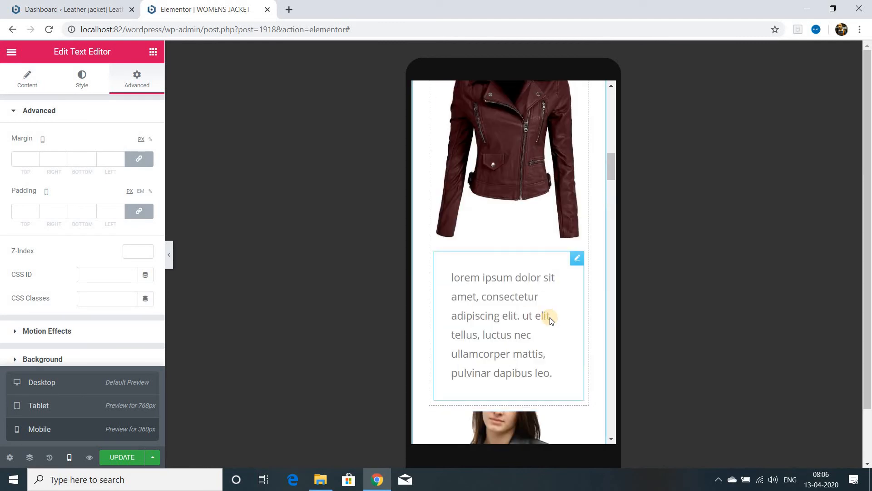
scroll(549, 318, up, 10)
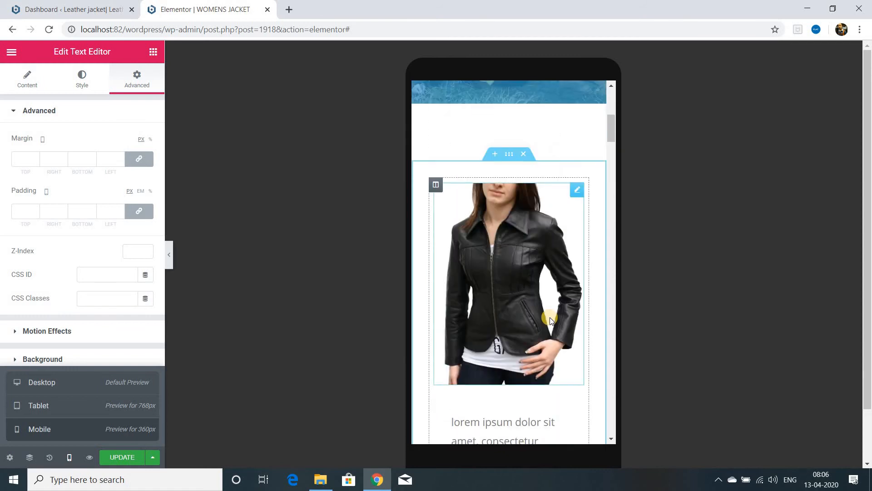
scroll(550, 320, up, 5)
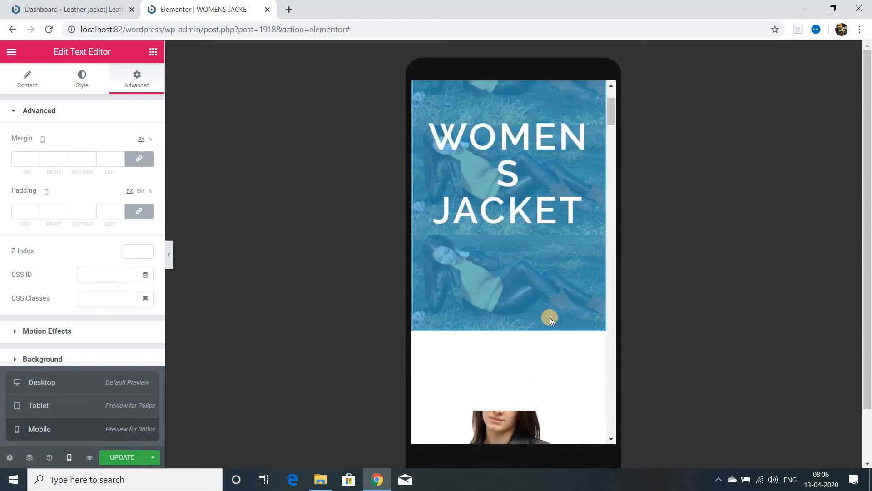
scroll(550, 318, up, 3)
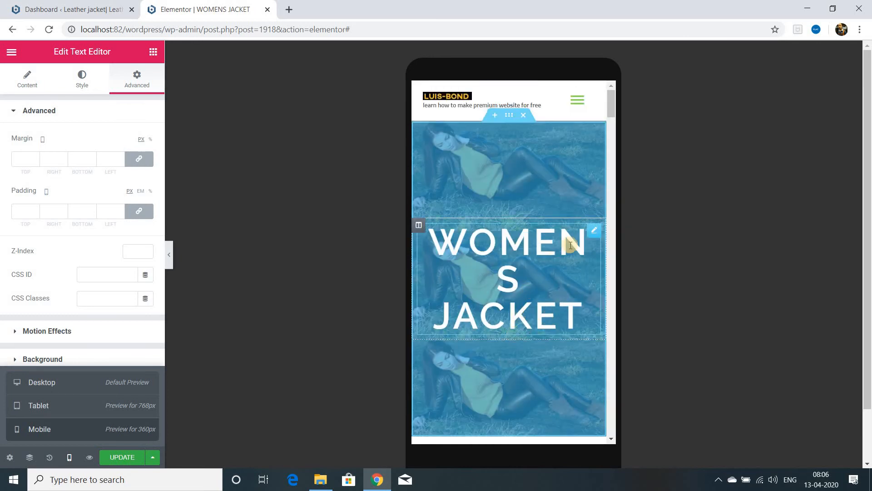
Step: Reduce the WOMENS JACKET heading's text size for mobile and open the banner section's background overlay settings
click(595, 233)
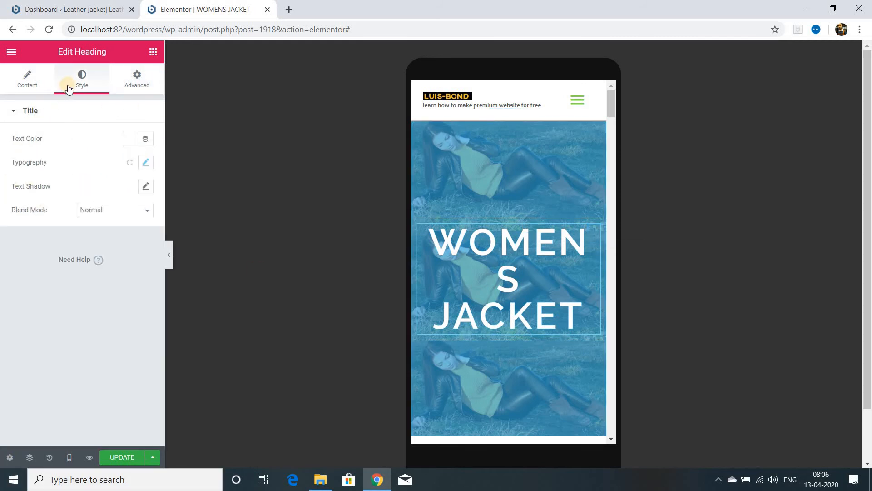
click(28, 79)
click(82, 79)
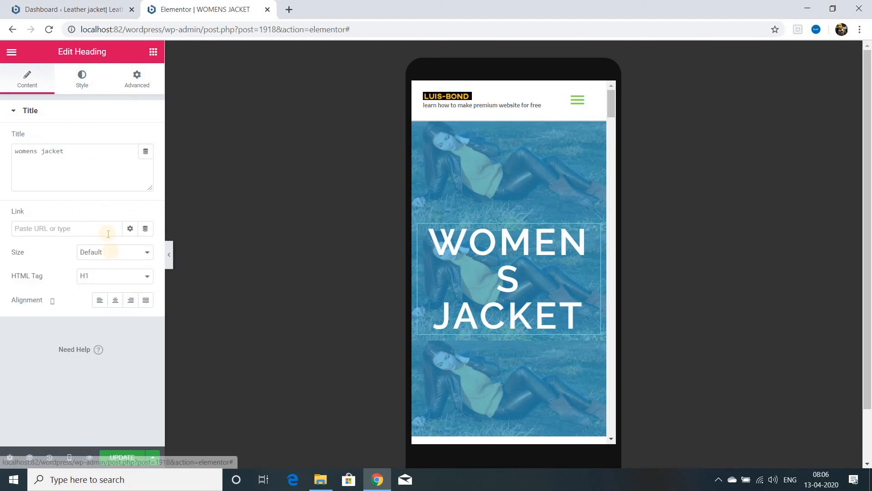
click(509, 115)
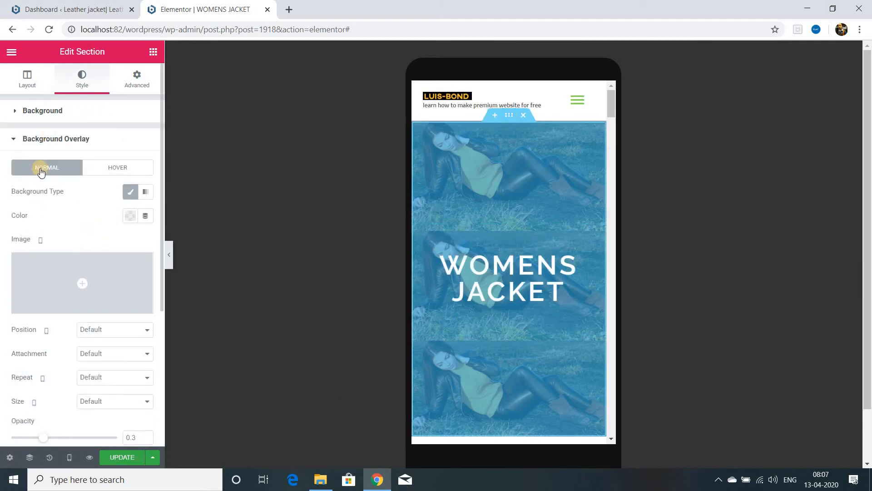
click(44, 140)
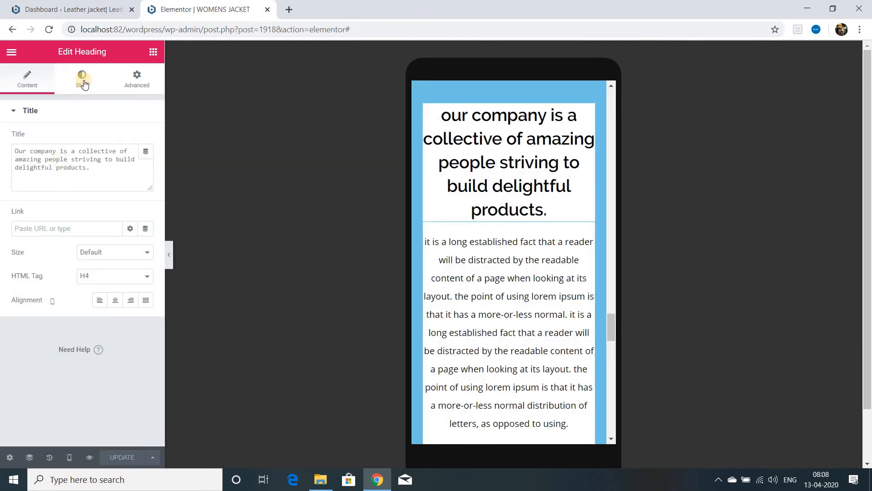
Step: Set the company heading's font size to 26 px in the mobile view and update the page
click(82, 79)
click(146, 163)
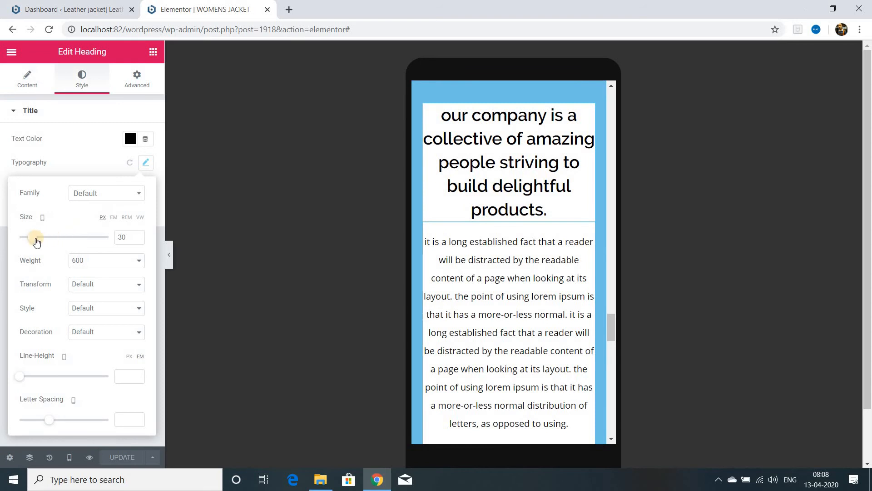
drag(34, 240, 30, 238)
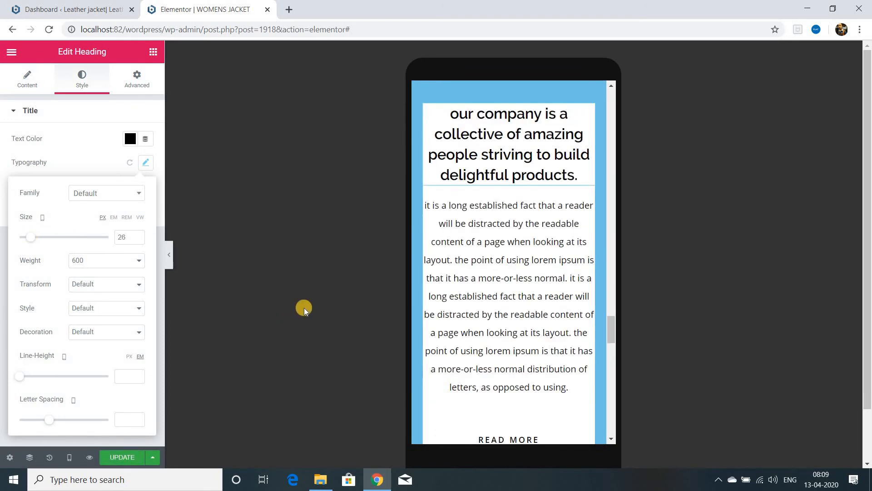
click(120, 458)
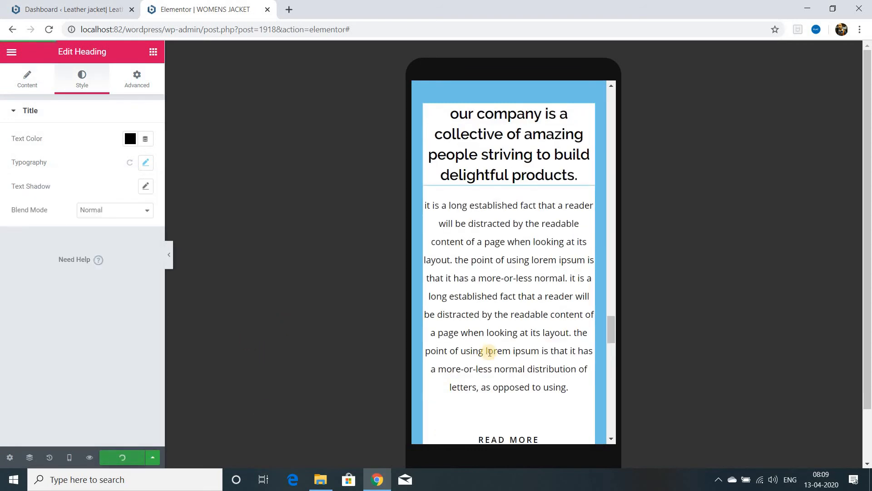
Step: Look over the page in the mobile and tablet previews and return to the desktop view
scroll(498, 359, down, 3)
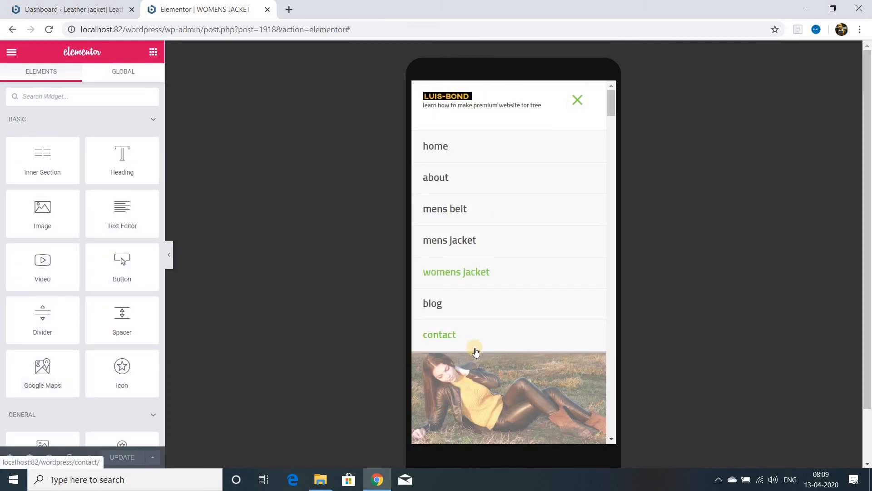
scroll(475, 352, down, 15)
click(69, 457)
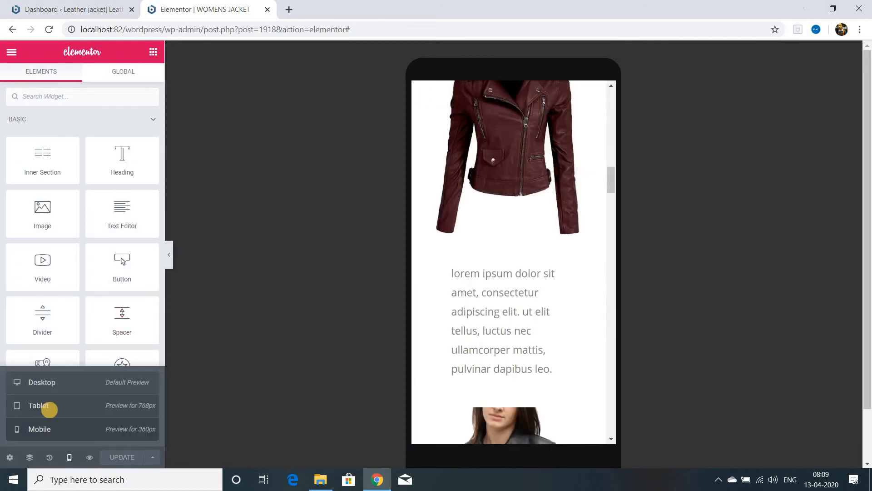
click(49, 409)
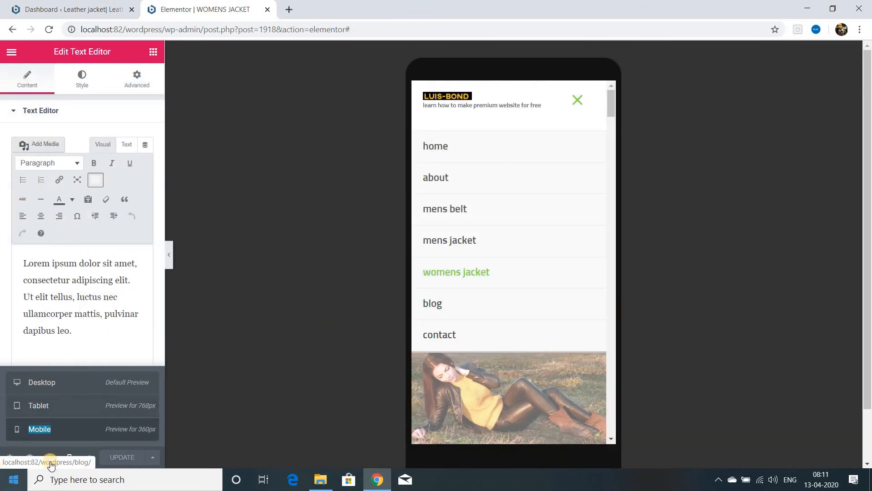
click(46, 382)
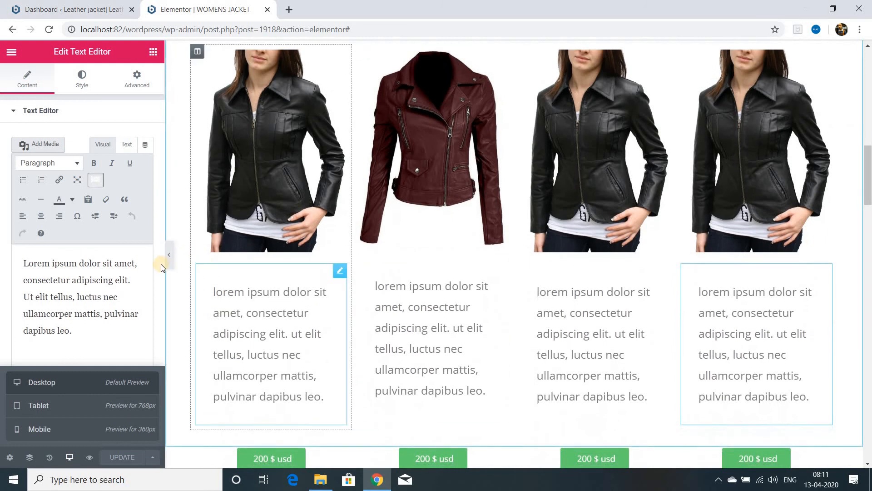
click(502, 384)
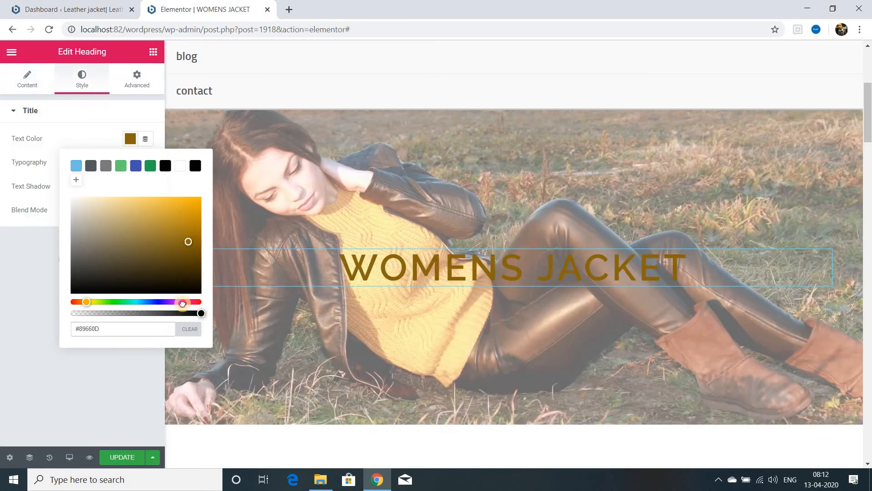
Step: Colour the WOMENS JACKET banner heading purple and add a text shadow with blur 61, horizontal 51 and vertical 100
drag(181, 302, 182, 302)
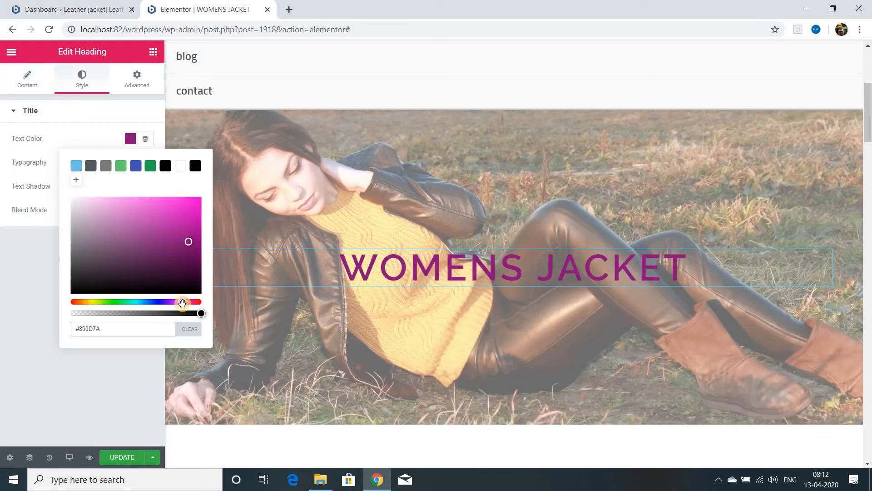
click(122, 456)
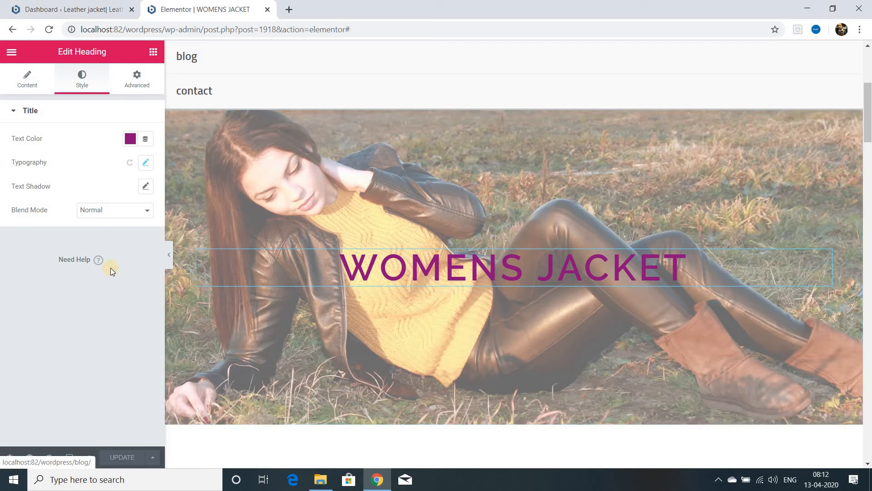
click(145, 186)
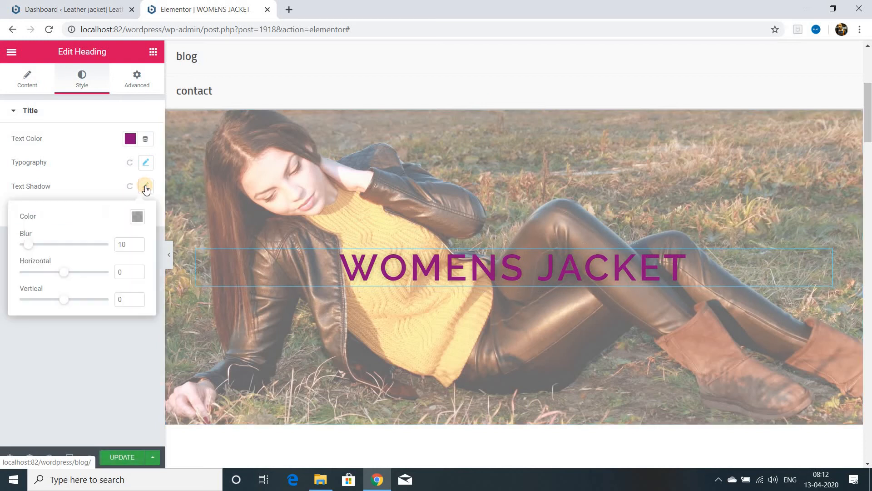
drag(28, 244, 76, 242)
drag(64, 272, 86, 271)
drag(105, 300, 129, 299)
drag(56, 300, 77, 297)
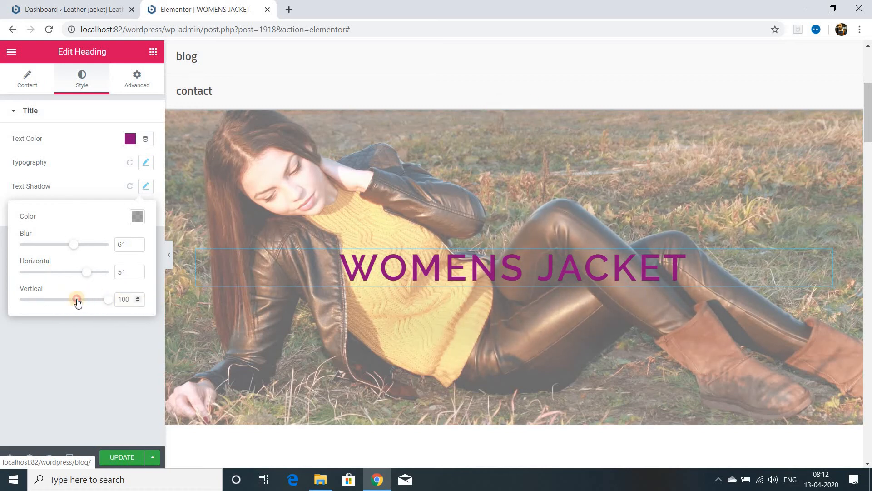
click(121, 456)
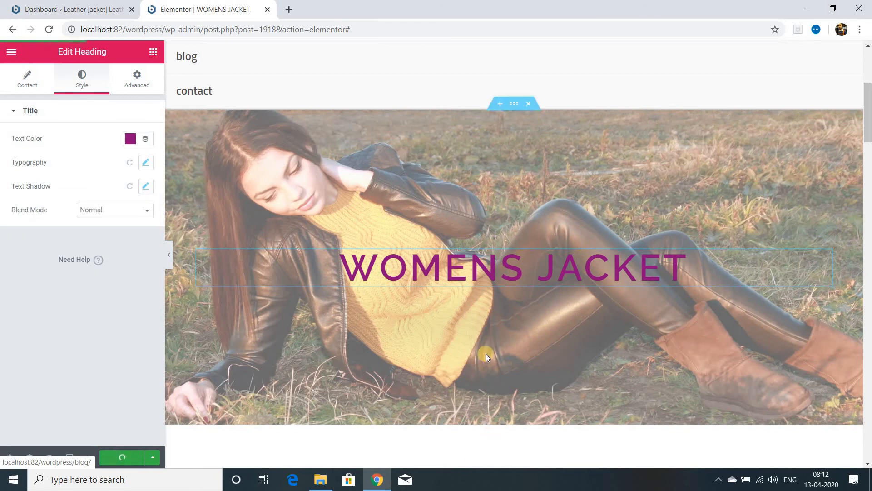
Step: Give the WOMENS JACKET heading a Fade In Left entrance animation with Slow duration and a 2000 ms delay, and update the page
click(136, 78)
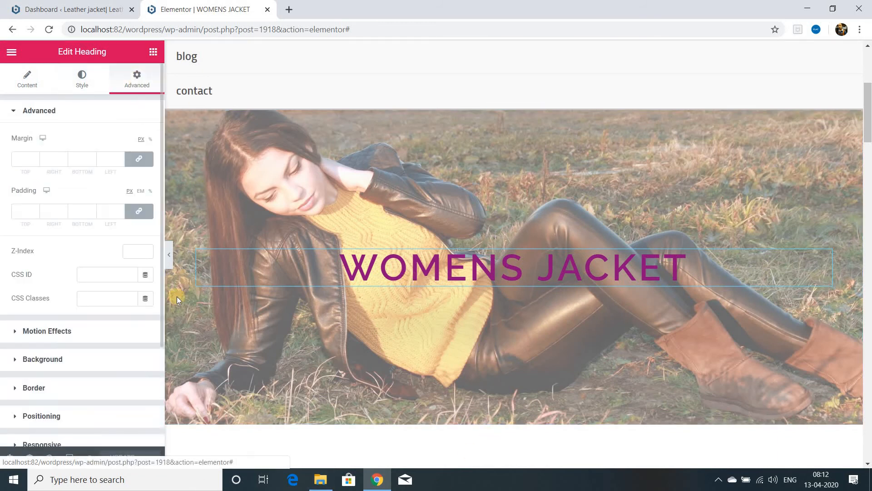
click(52, 332)
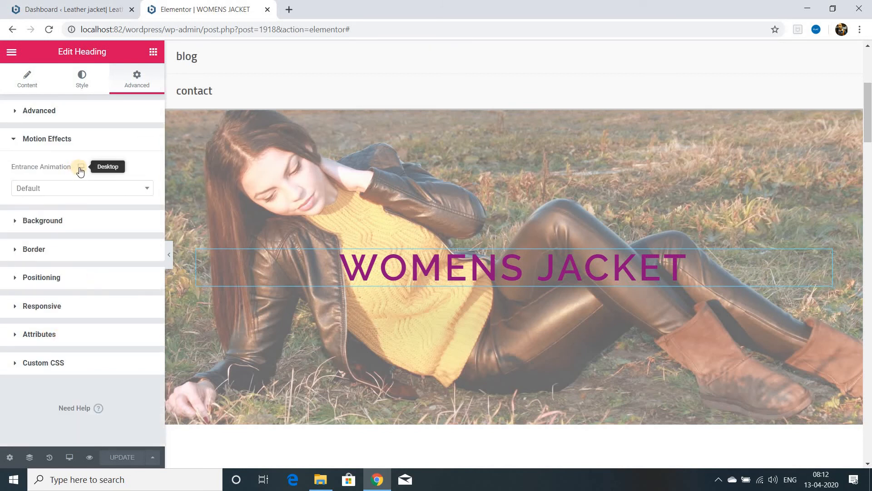
click(80, 188)
click(48, 275)
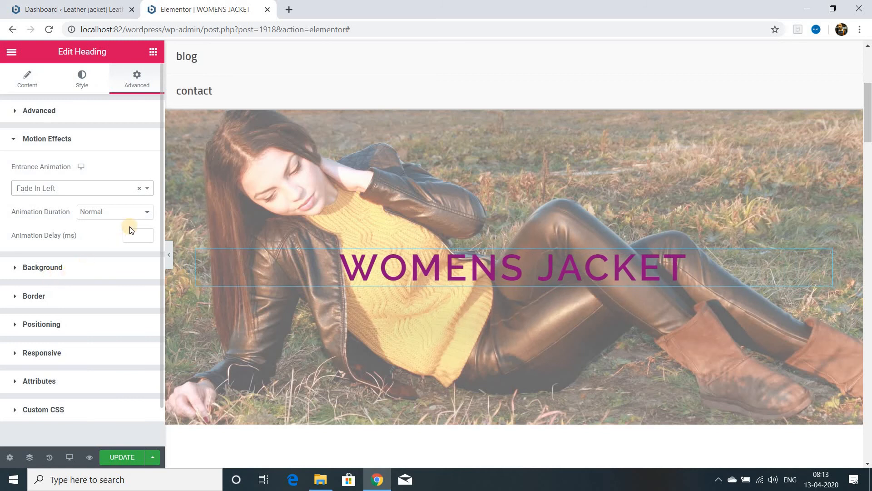
click(147, 213)
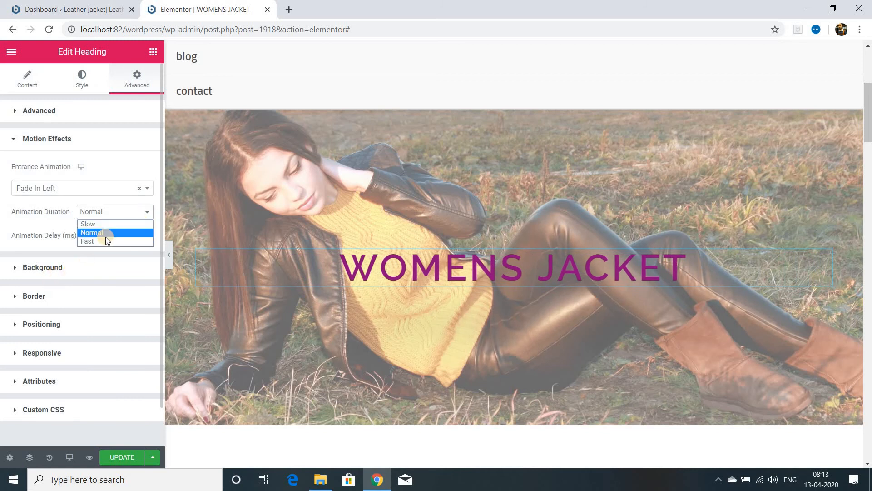
click(110, 224)
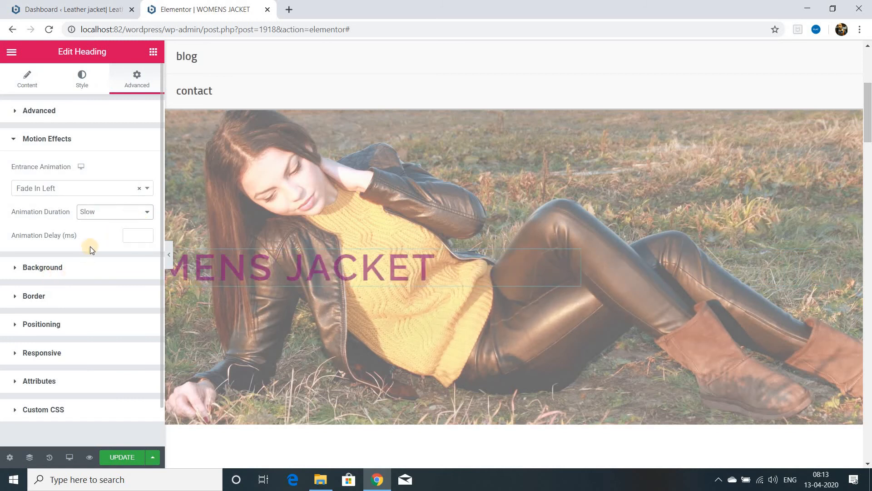
click(145, 234)
text(2000)
click(123, 456)
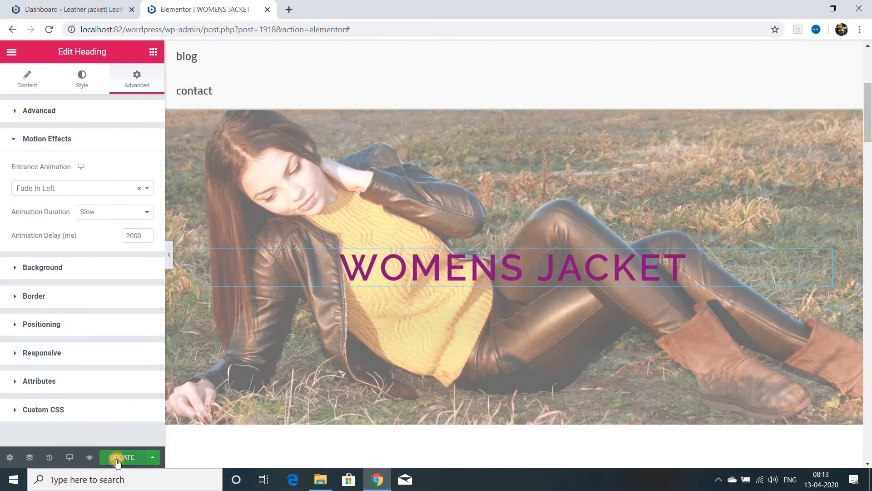
scroll(511, 191, down, 6)
click(512, 191)
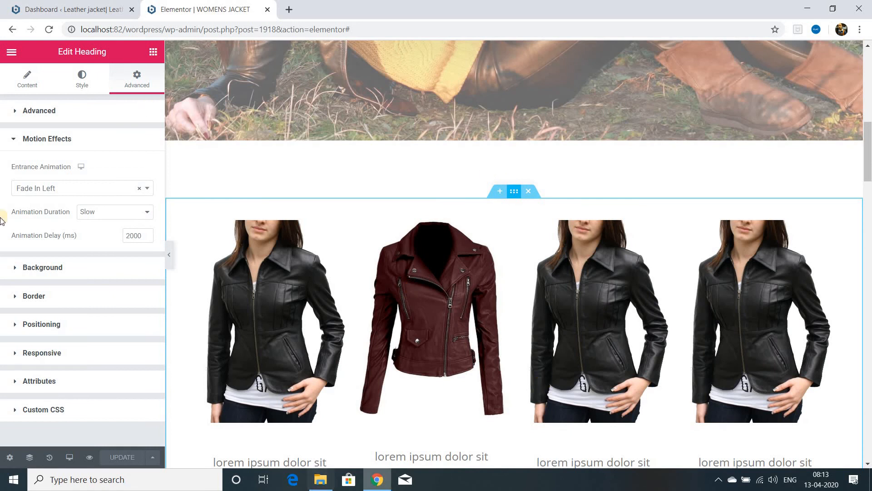
click(136, 87)
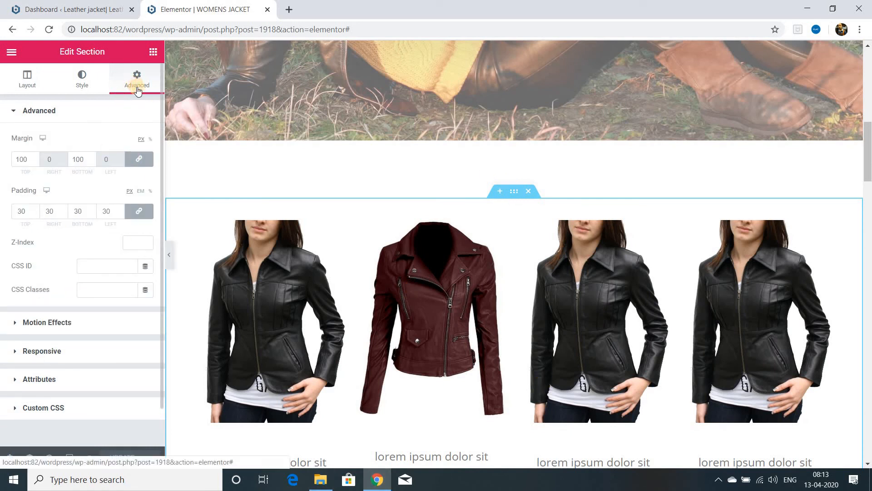
click(60, 323)
click(86, 323)
key(ctrl+w)
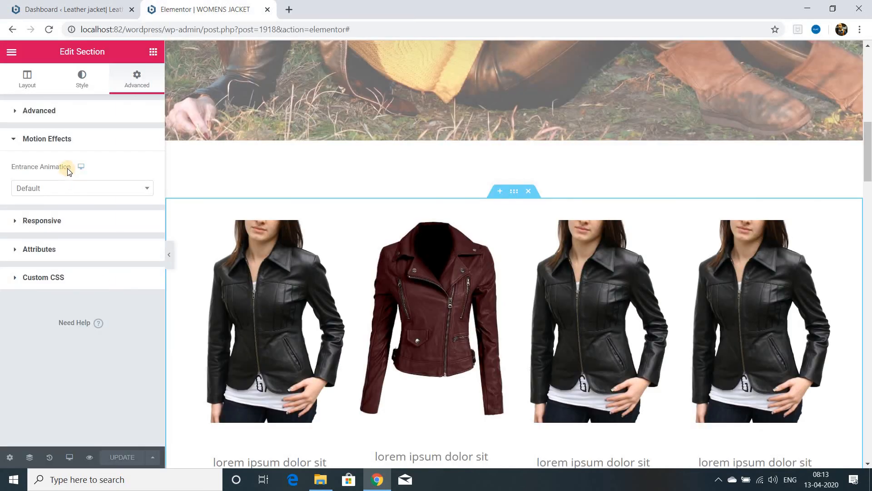
click(81, 166)
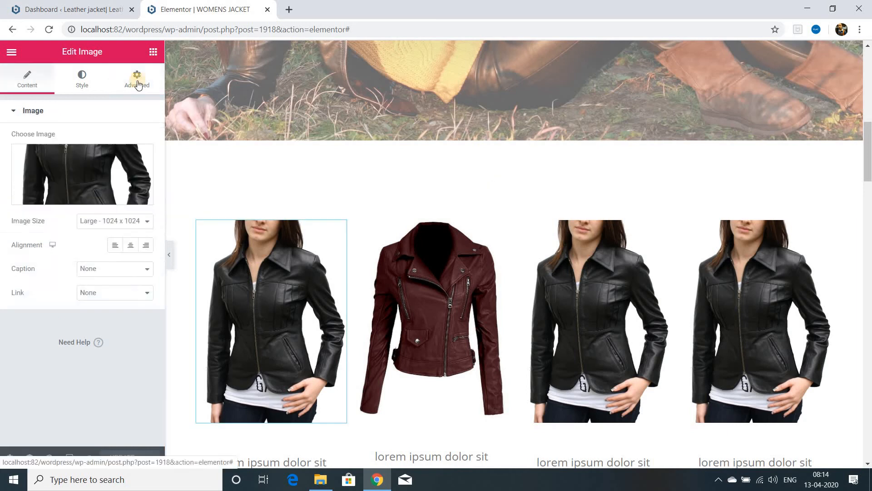
Step: Try Bounce In Left on the first jacket image and settle on the Fade In Left entrance animation
click(136, 78)
click(61, 331)
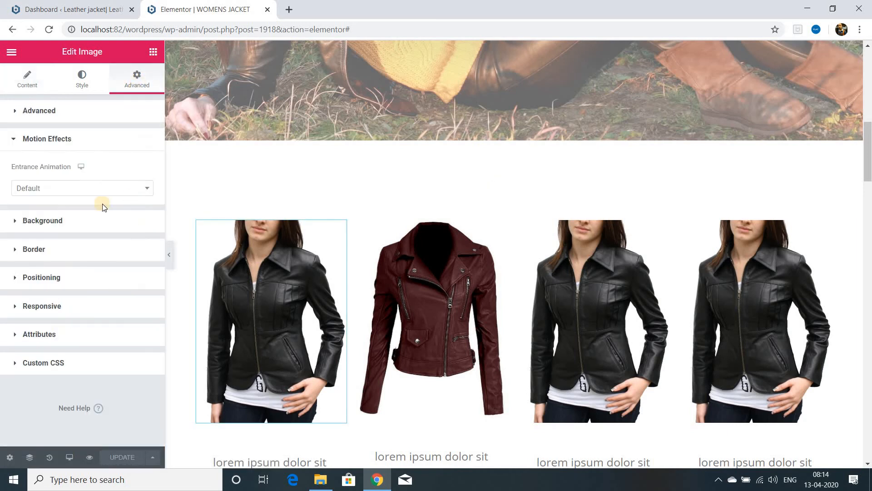
click(150, 188)
scroll(146, 322, down, 2)
scroll(146, 321, down, 3)
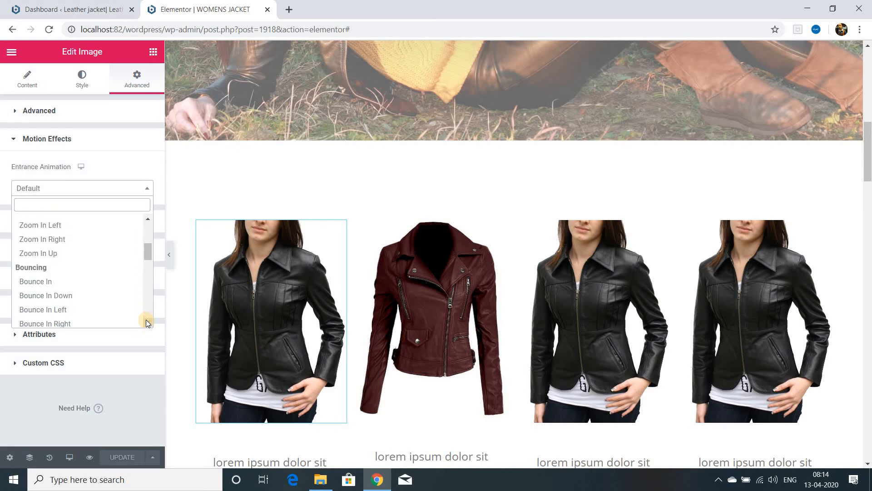
click(74, 309)
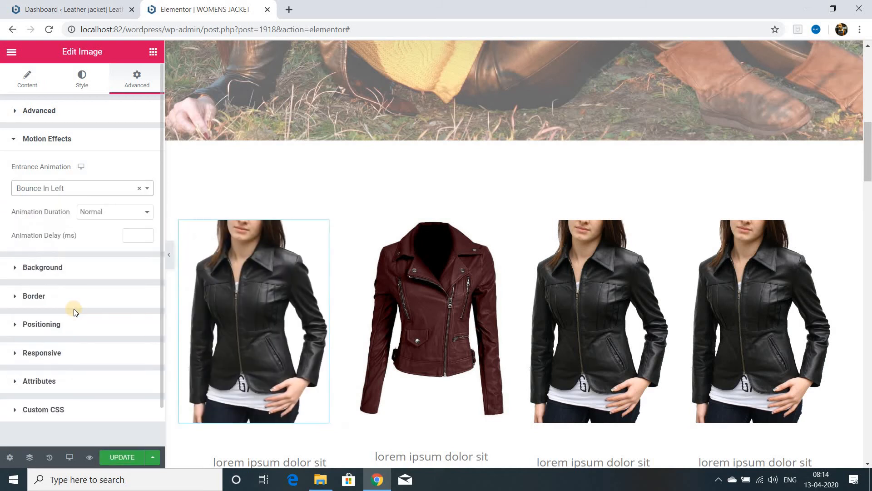
click(64, 253)
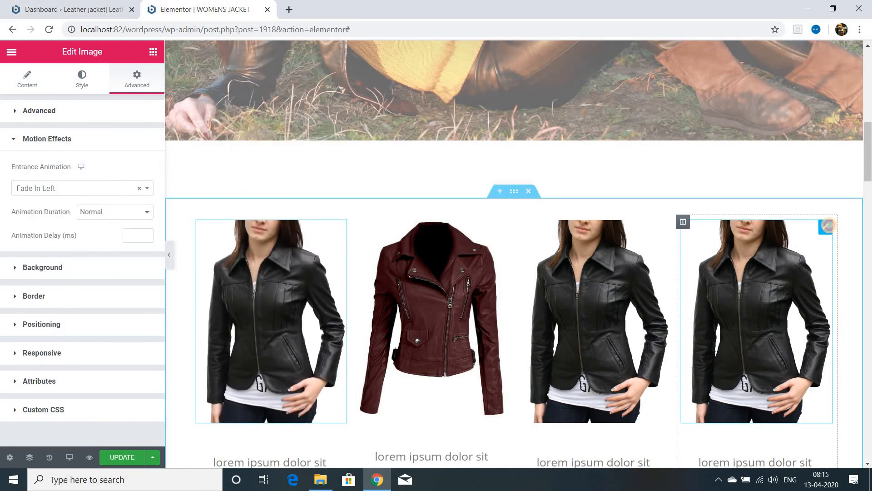
Step: Give the fourth jacket image a Fade In Right entrance animation with Slow duration
click(136, 80)
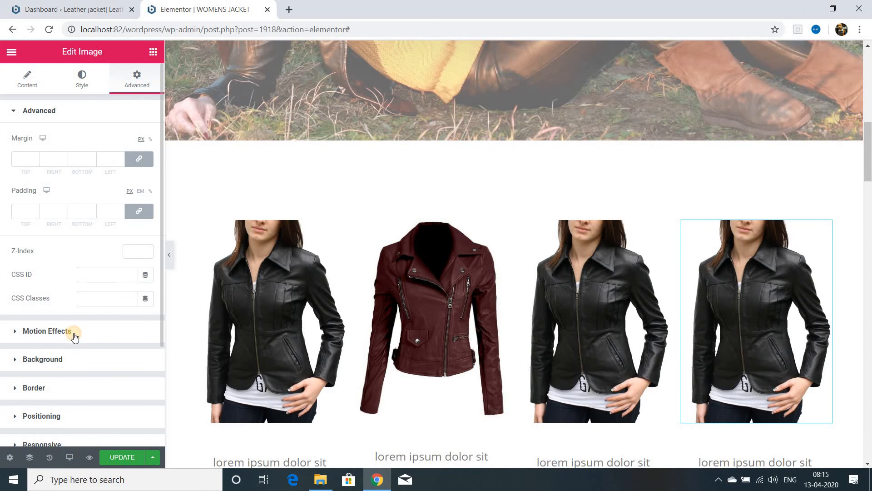
click(75, 336)
click(81, 188)
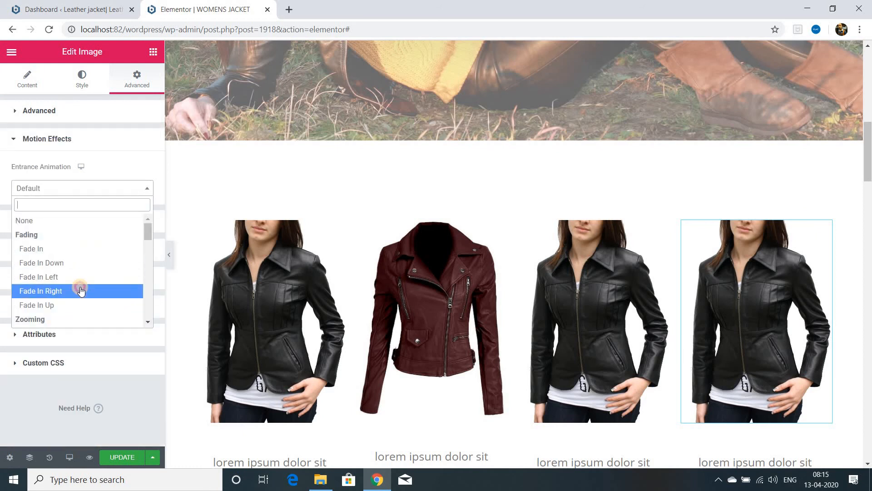
click(80, 291)
click(111, 212)
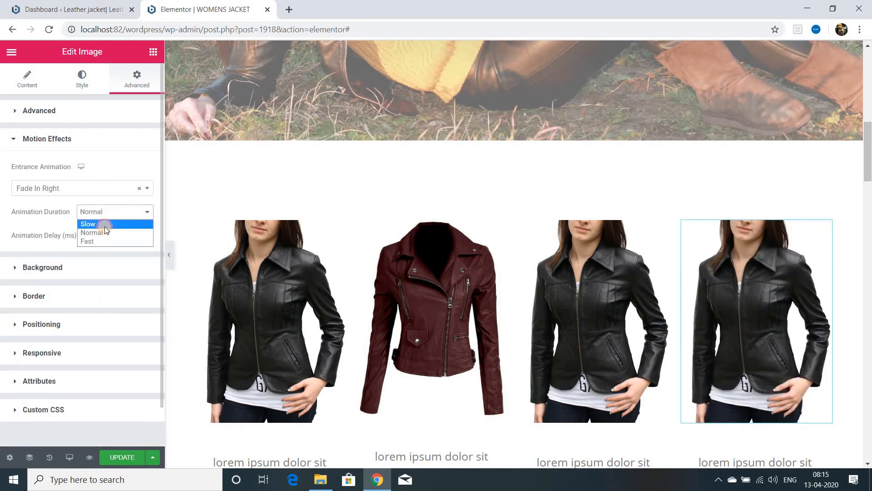
click(104, 226)
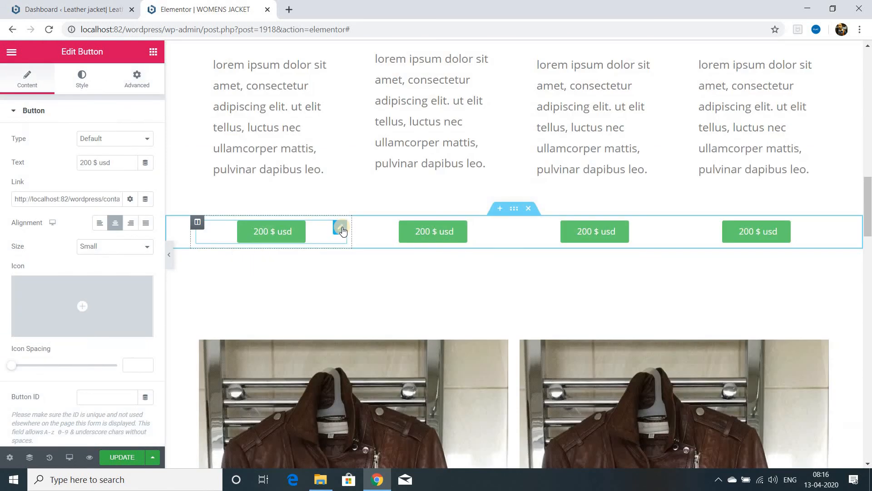
Step: Give the first and fourth 200 $ usd buttons a Zoom In Right entrance animation and update the page
click(136, 78)
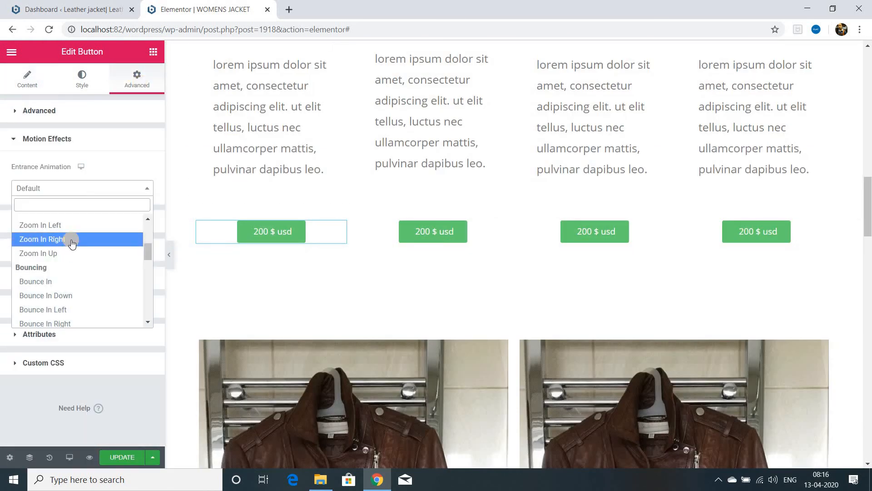
click(74, 240)
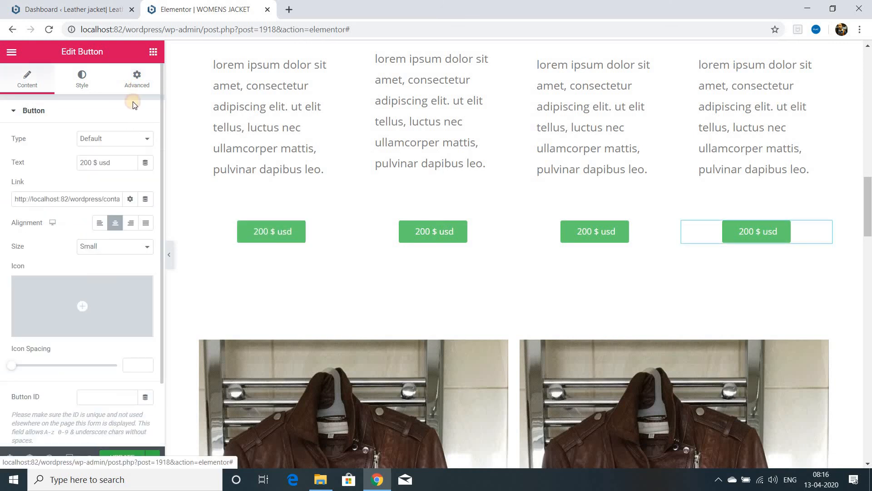
click(134, 89)
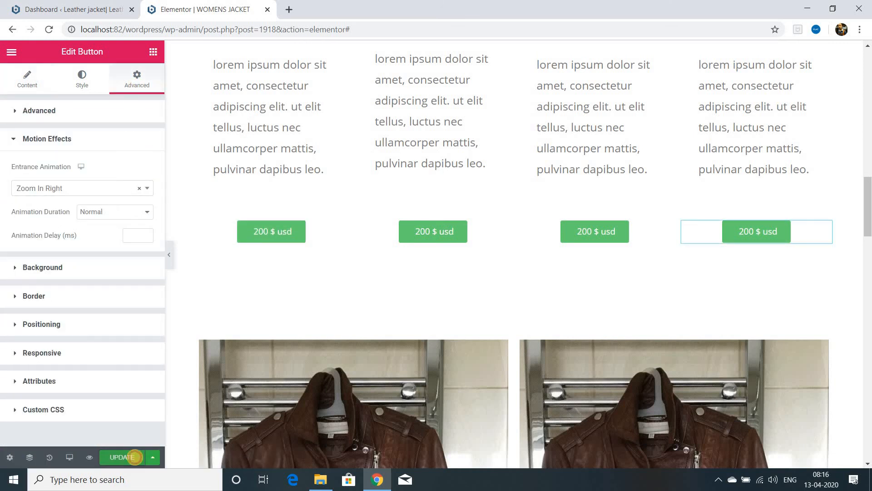
click(135, 460)
Step: Give the second 200 $ usd button a Slide In Up entrance animation
click(492, 228)
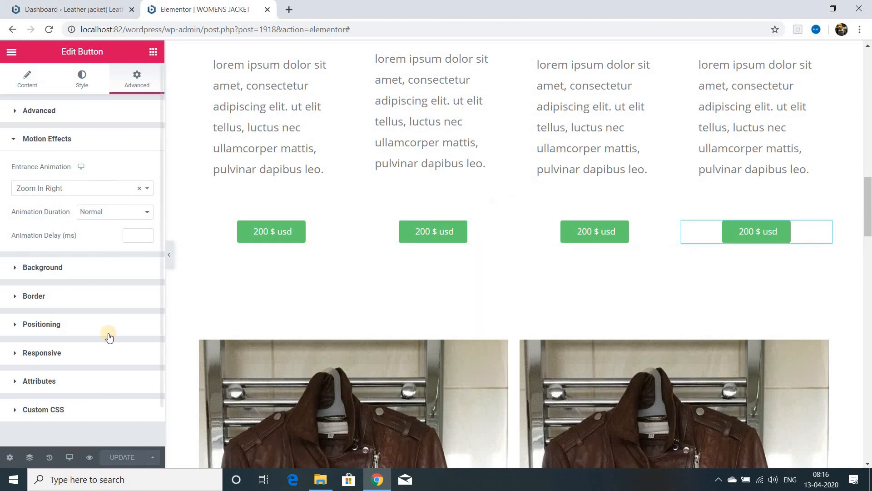
click(50, 332)
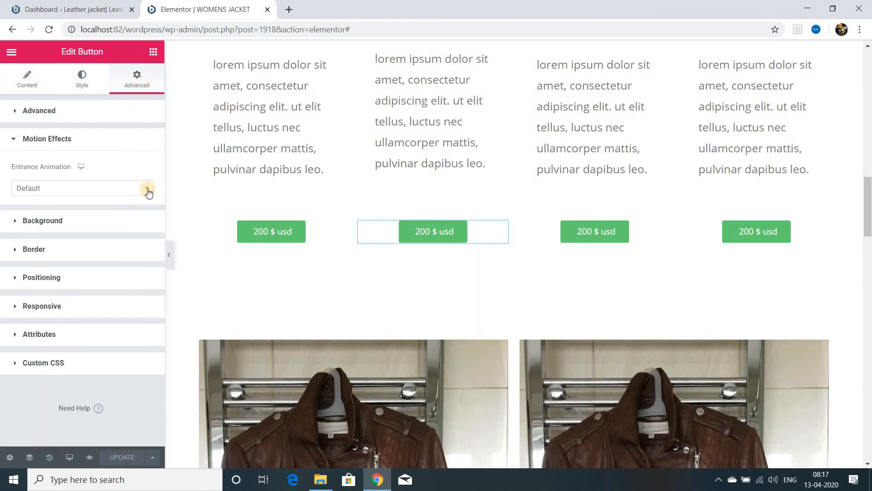
click(146, 188)
scroll(148, 321, down, 5)
click(148, 322)
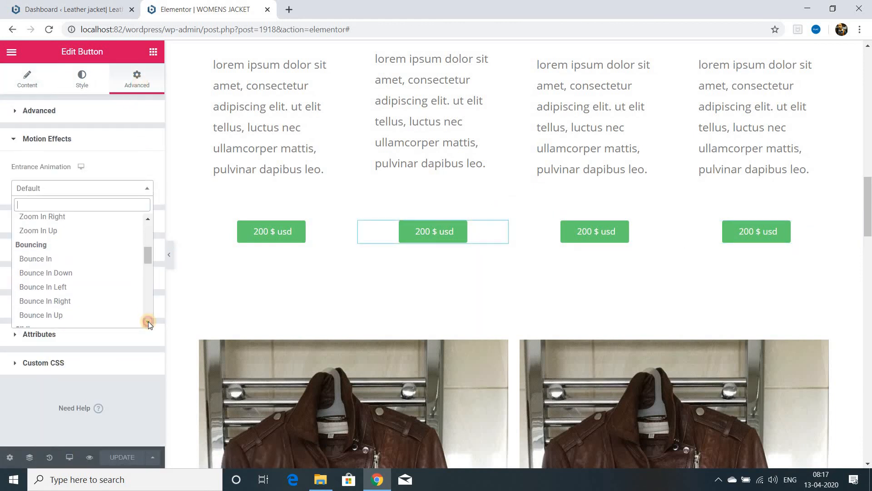
scroll(43, 291, down, 2)
click(44, 293)
Step: Copy the second 200 $ usd button and paste its style onto the third one
right_click(455, 231)
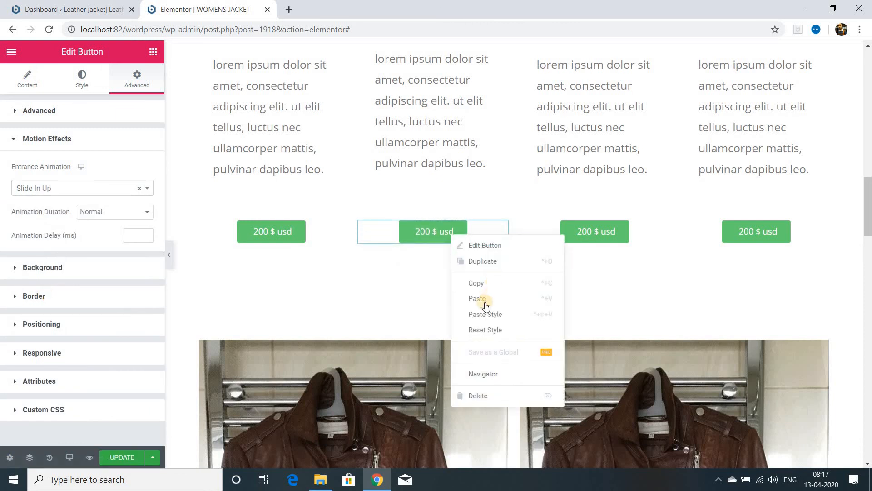
click(485, 327)
right_click(581, 232)
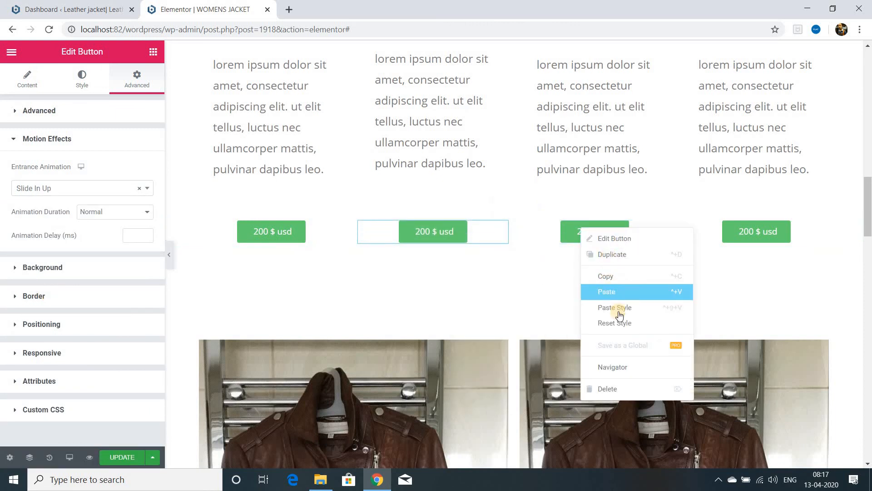
click(576, 328)
Step: Open the motion effects of the "our company is a collective" heading and update the page
scroll(497, 368, down, 10)
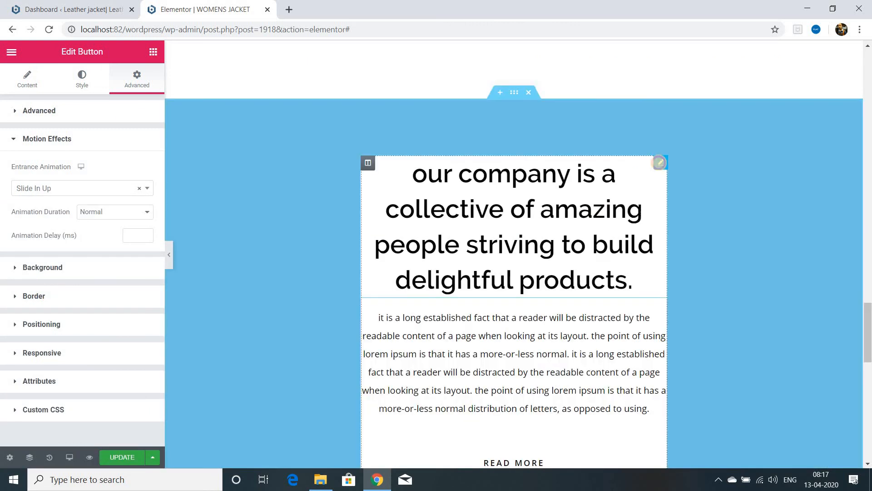
click(141, 87)
click(49, 331)
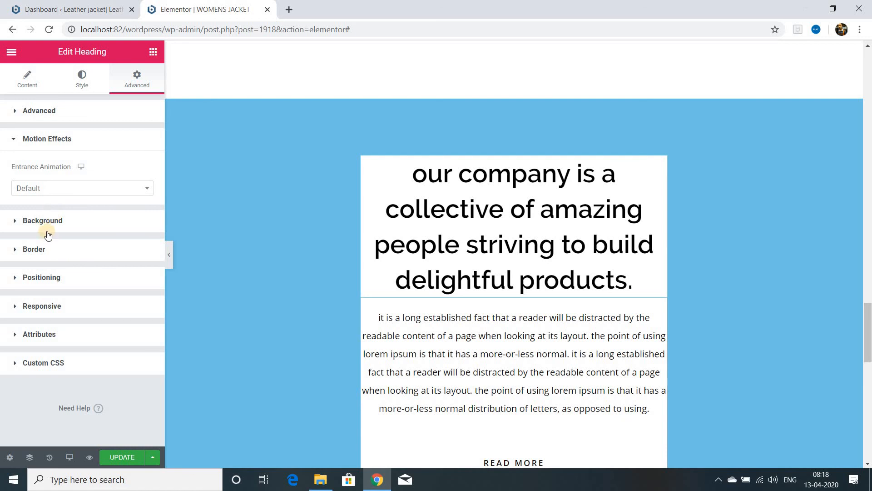
click(125, 458)
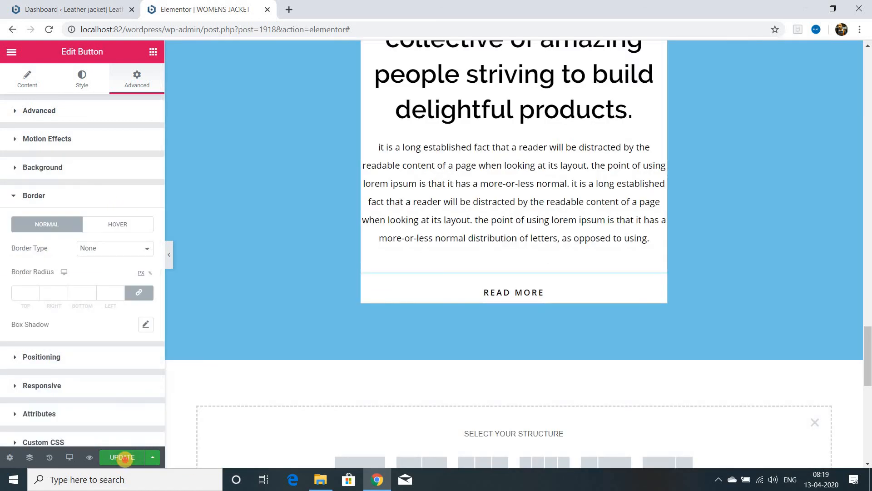
Step: Preview the page and check the lower jacket images, 100 $ usd buttons and company section
scroll(475, 347, up, 10)
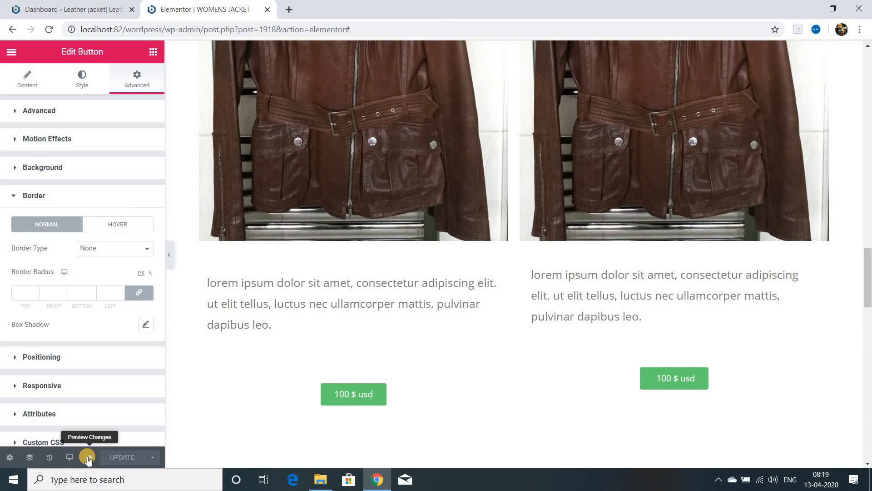
click(89, 457)
scroll(247, 314, down, 3)
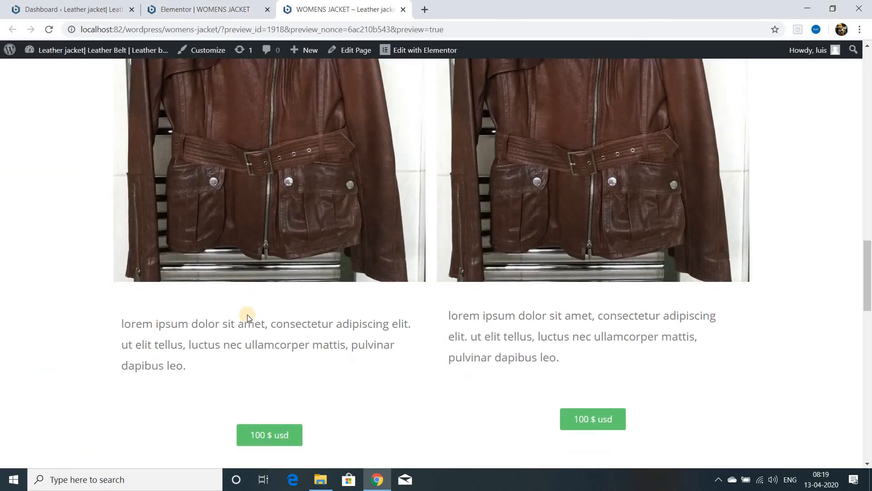
scroll(247, 314, down, 8)
scroll(247, 314, up, 5)
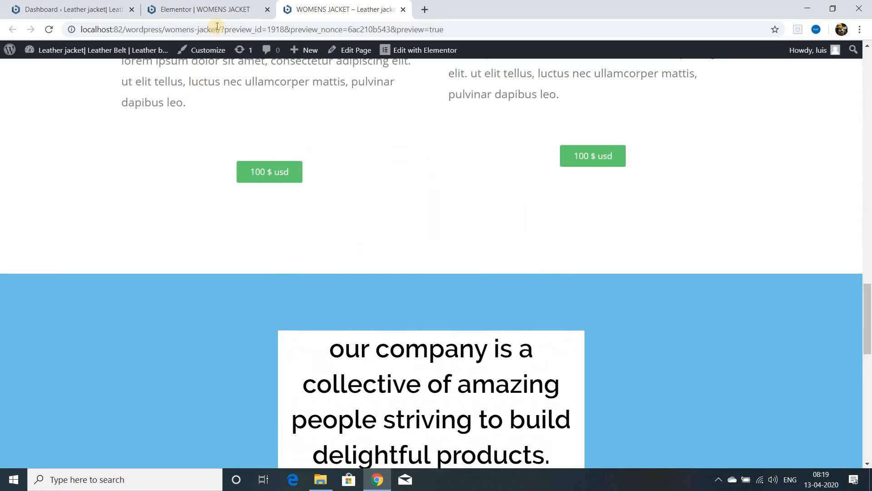
Step: Return to the editor, give the "our company is a collective" heading blue text and smaller typography, and update the page
click(217, 9)
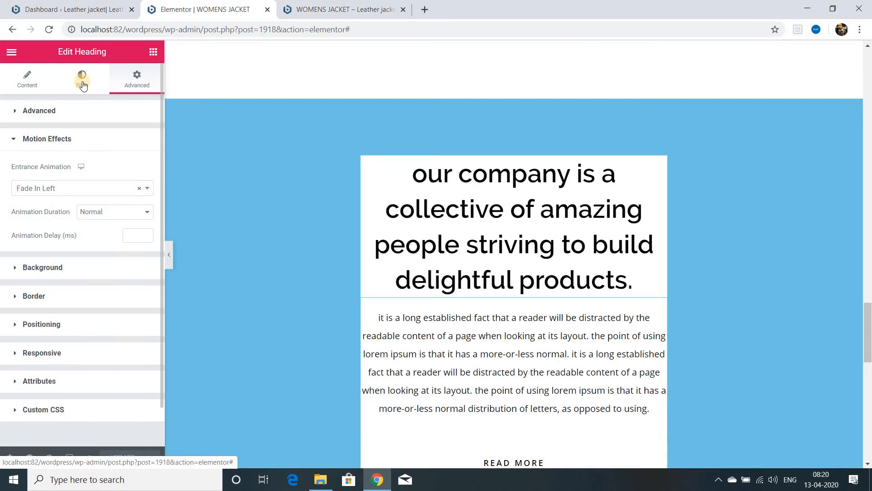
click(82, 85)
click(145, 137)
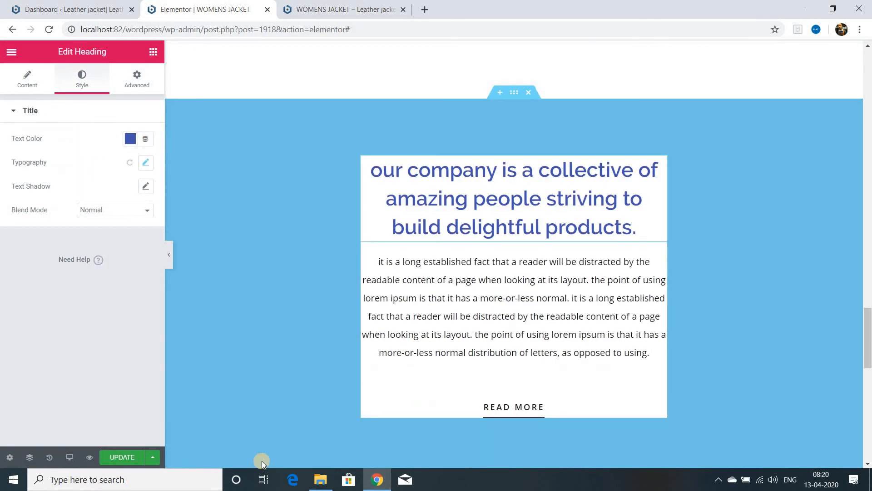
scroll(261, 460, down, 3)
click(122, 456)
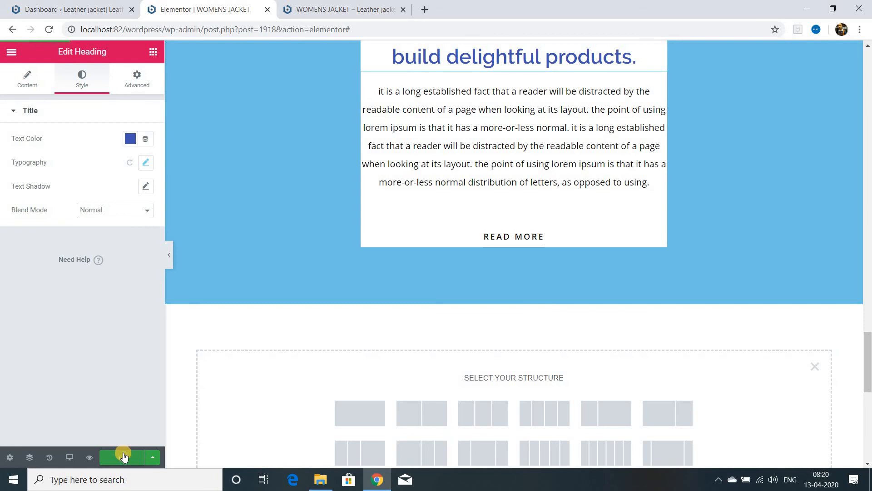
Step: Review the updated page preview from the jacket images to the company section and footer
click(384, 10)
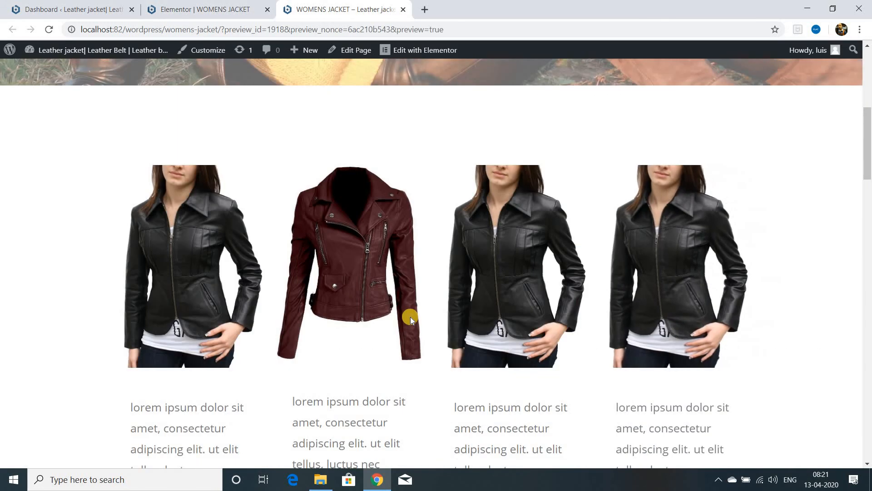
scroll(410, 317, down, 4)
scroll(410, 317, down, 15)
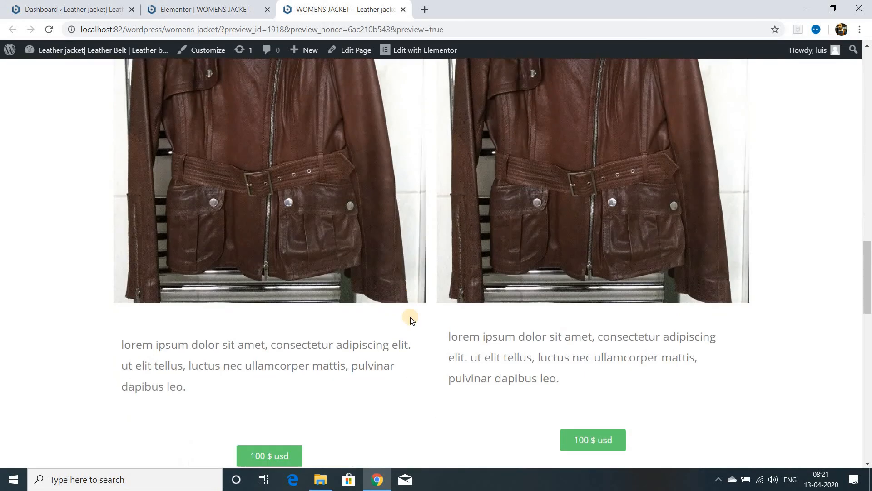
scroll(390, 347, up, 3)
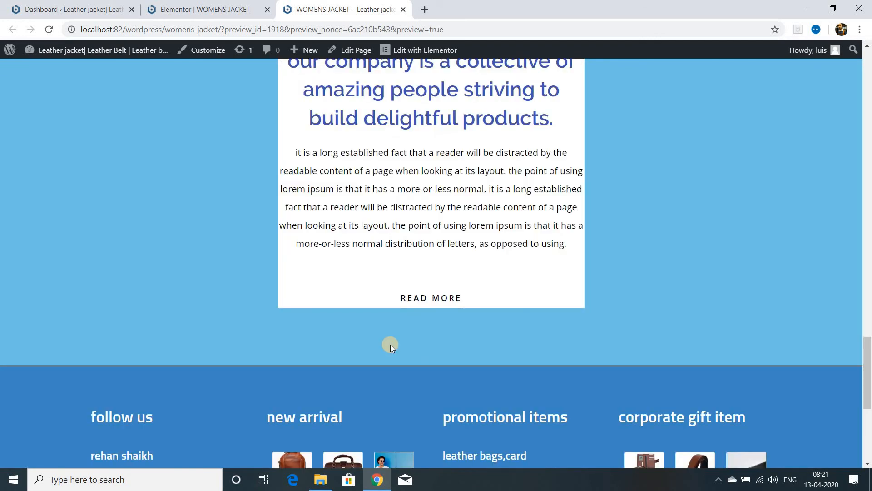
scroll(451, 367, up, 12)
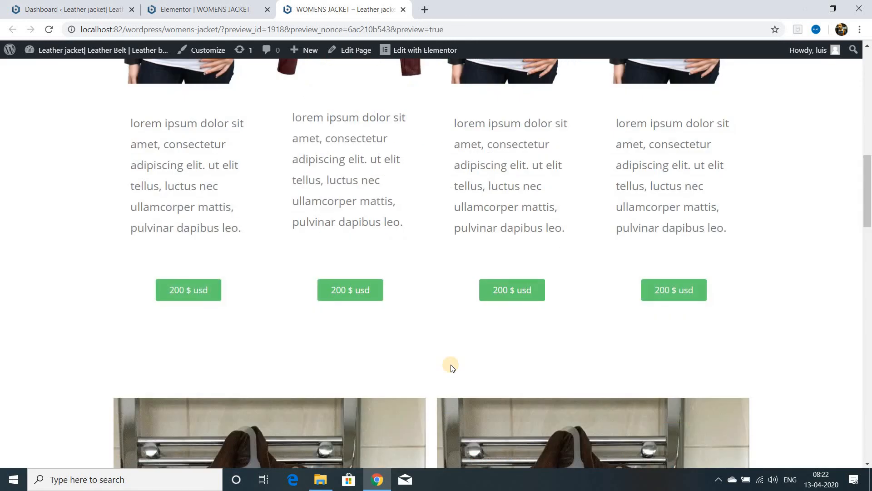